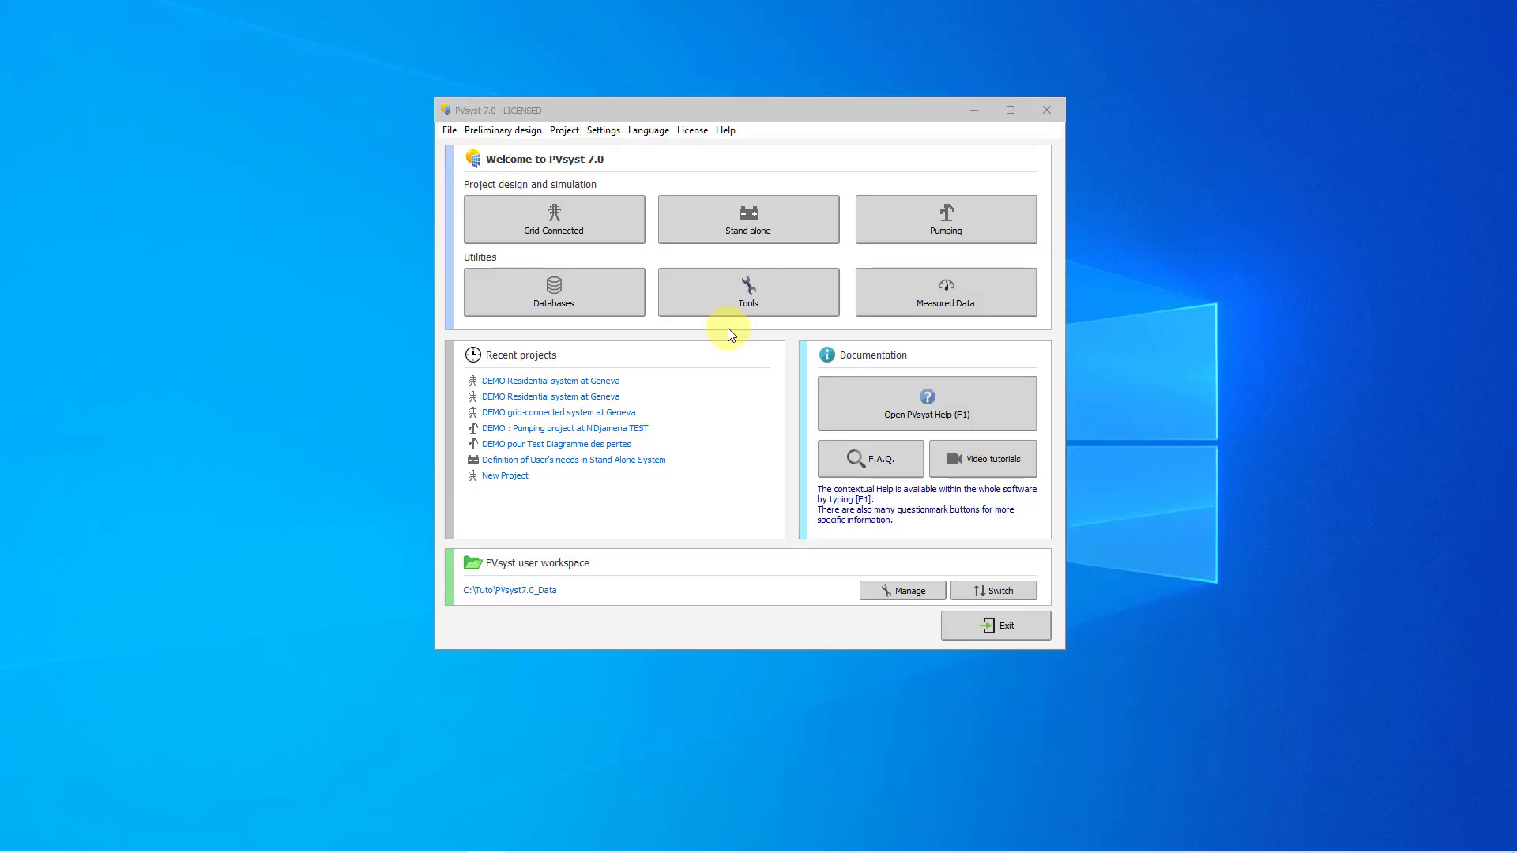
- Go to Databases, PV modules, and select the generic Mono 300 Wp 60 cells module
{"action": "left_click", "coordinate": [592, 301]}
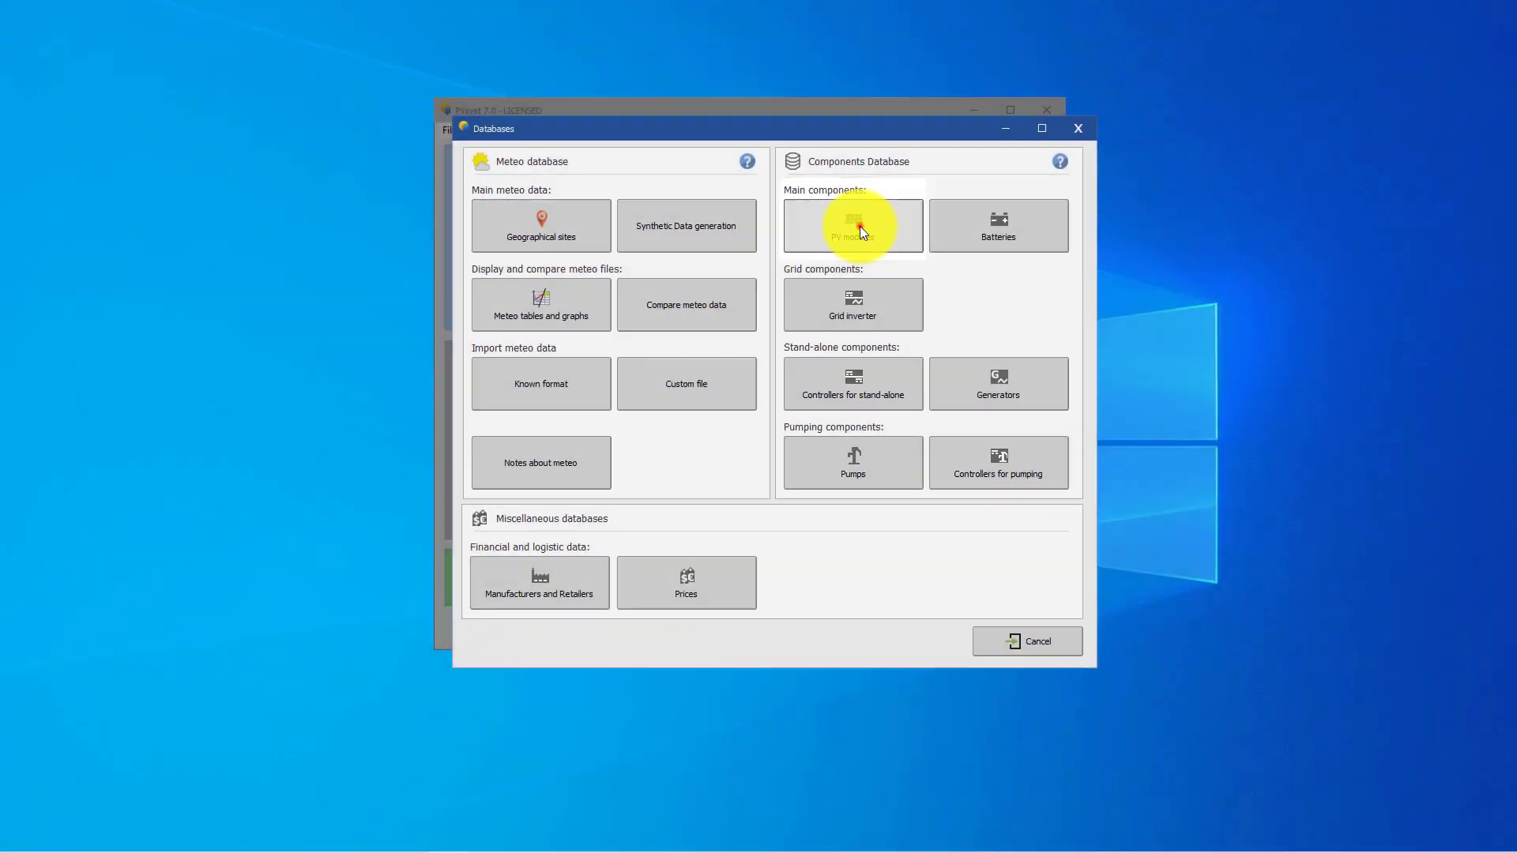
{"action": "left_click", "coordinate": [860, 226]}
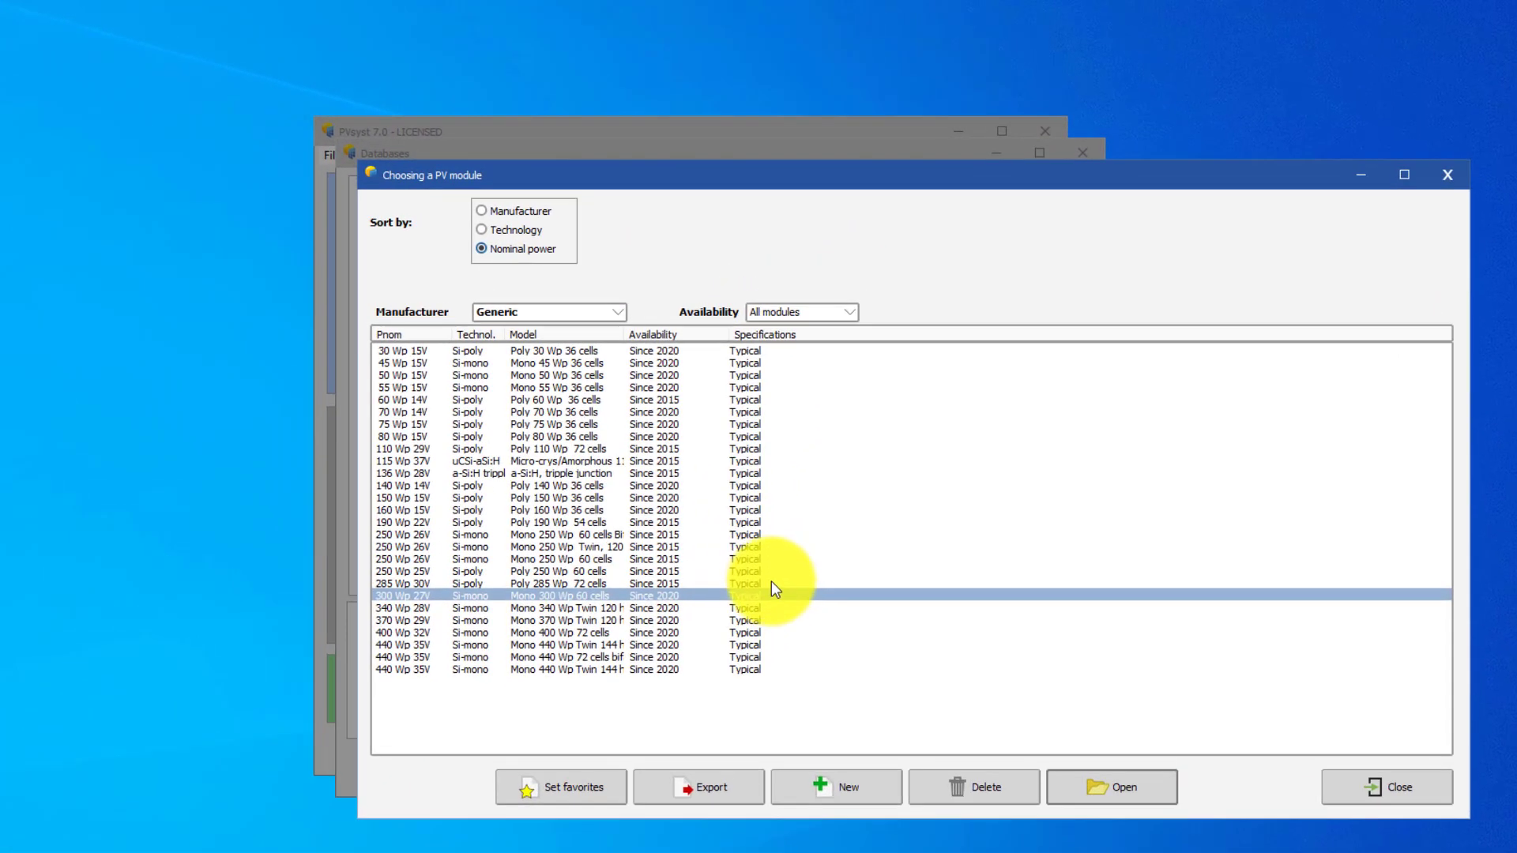
{"action": "left_click", "coordinate": [774, 594]}
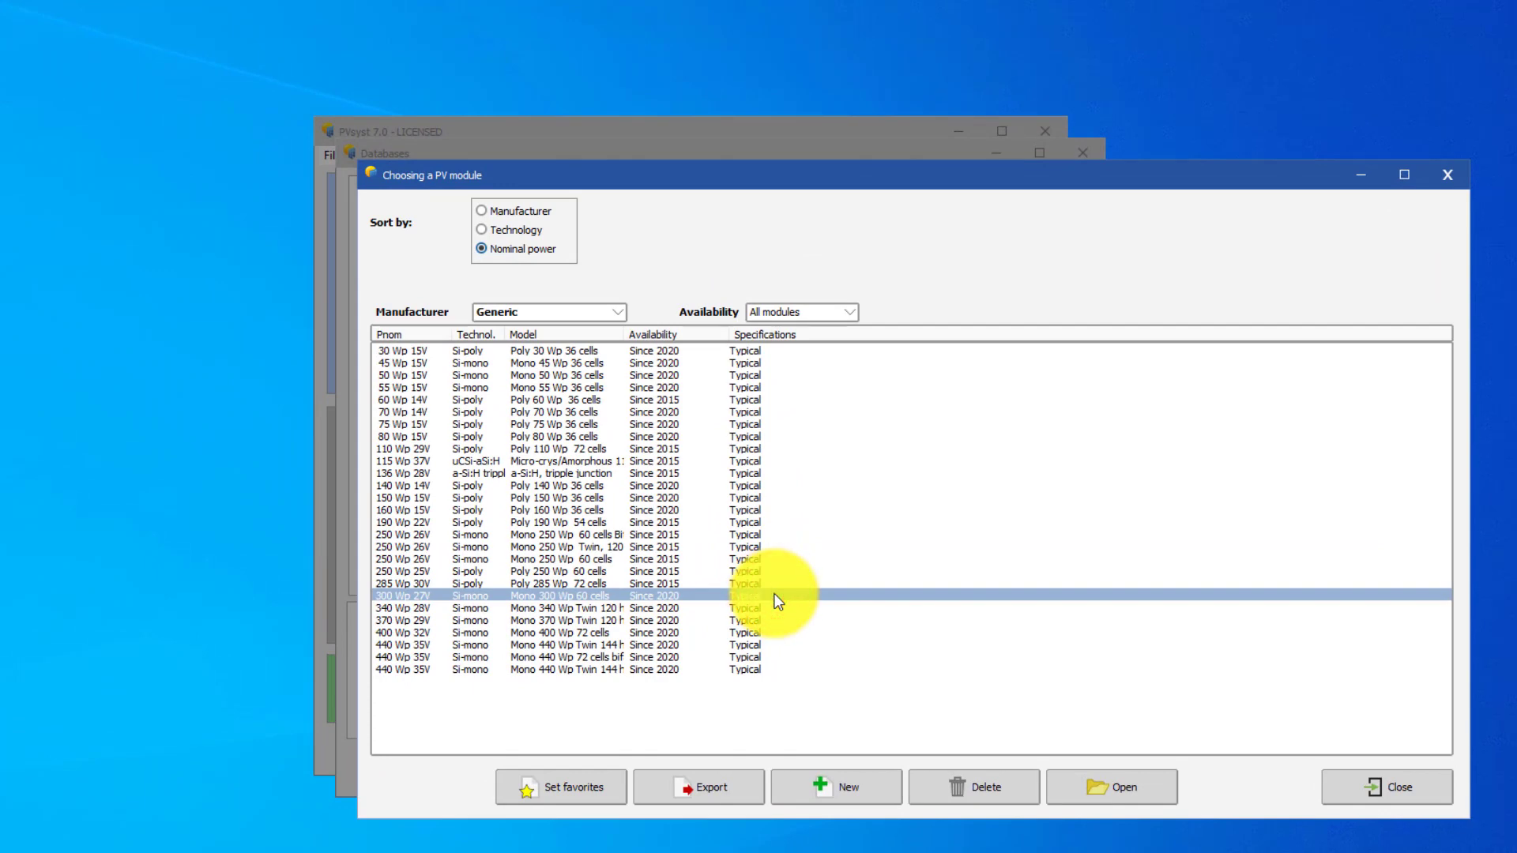
- Open the Mono 300 Wp 60 cells module in the Definition of a PV module dialog
{"action": "left_click", "coordinate": [1102, 790]}
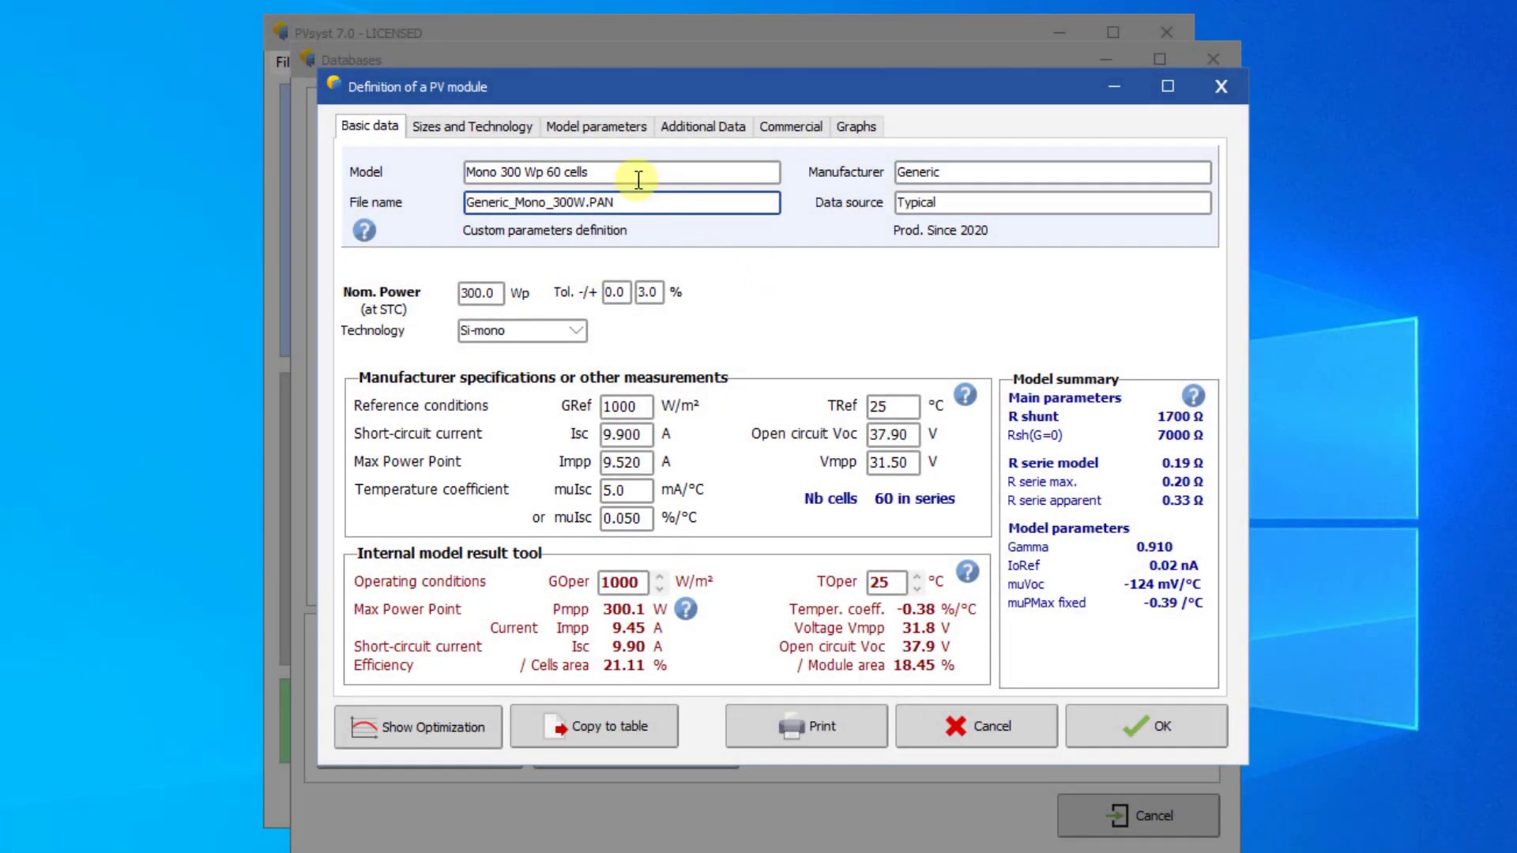
- Show the Sizes and Technology page with dimensions, cells and 1000 V maximum array voltage
{"action": "left_click", "coordinate": [471, 125]}
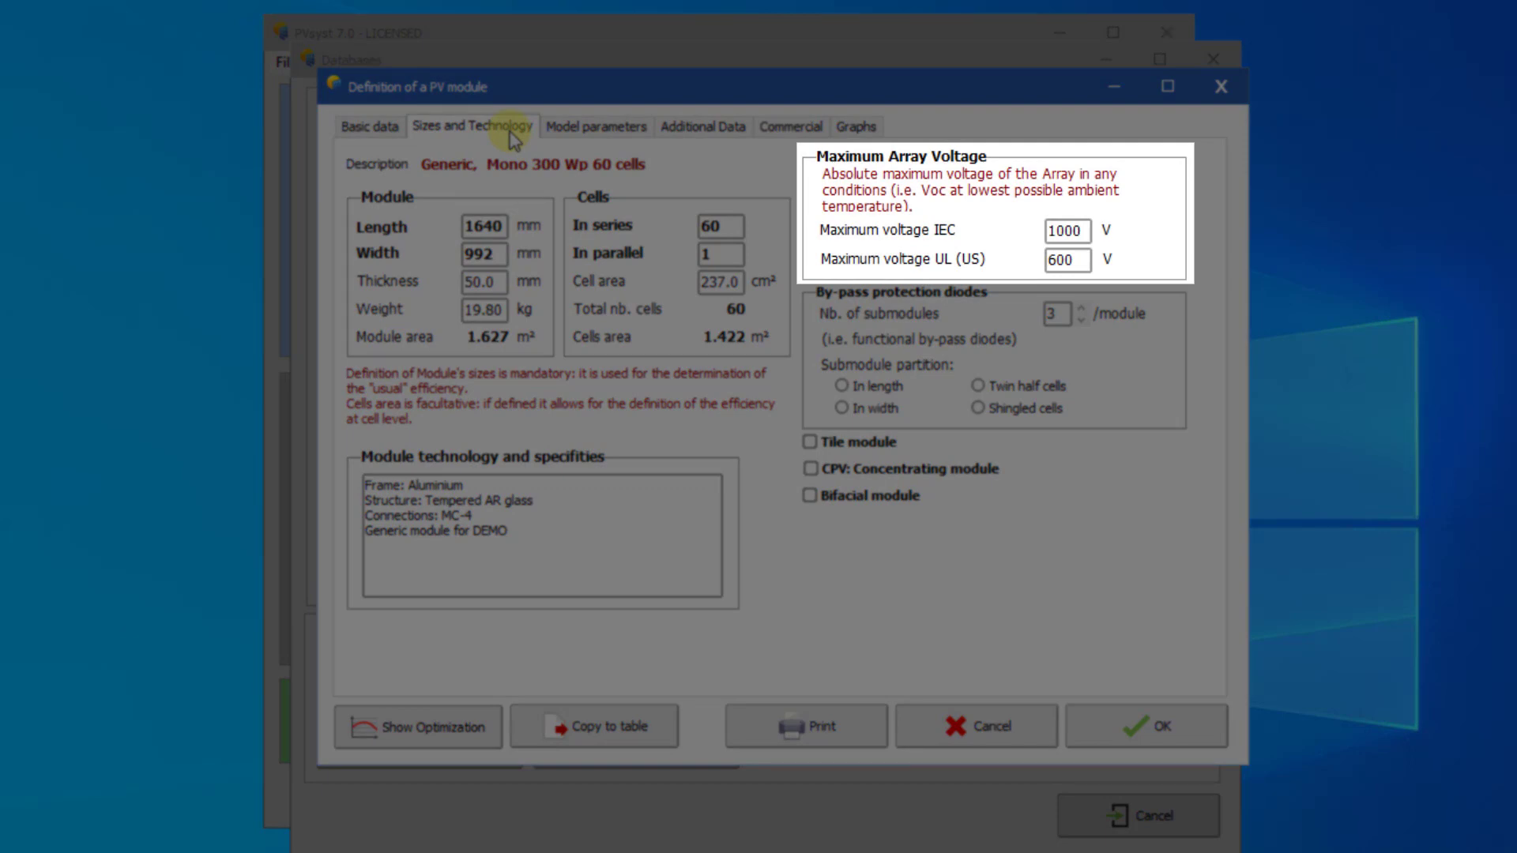
- Change the Maximum voltage IEC from 1000 V to 1500 V
{"action": "double_click", "coordinate": [1067, 229]}
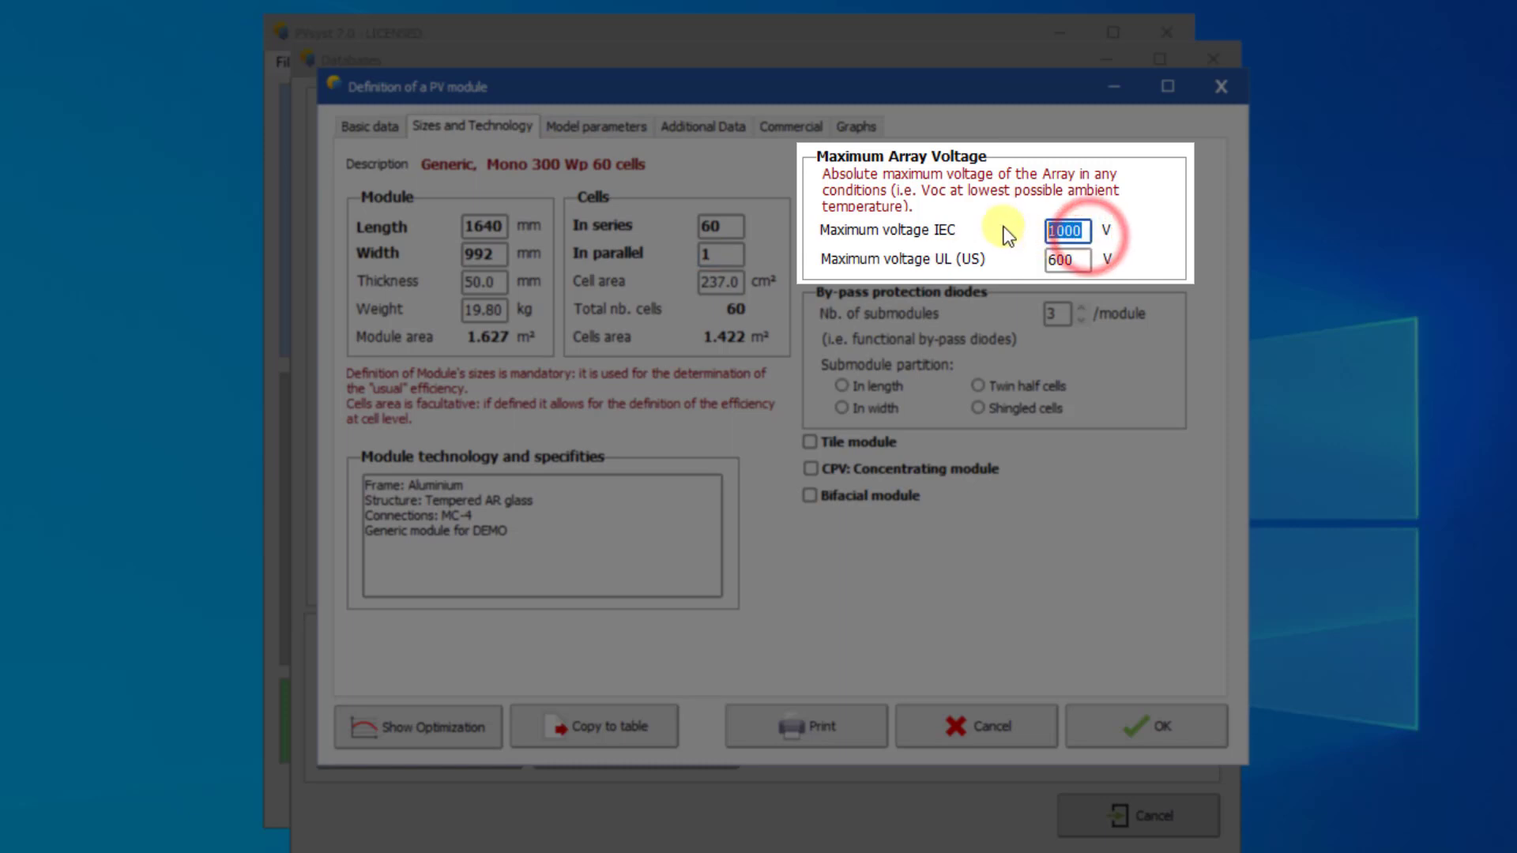
{"action": "type", "text": "1500"}
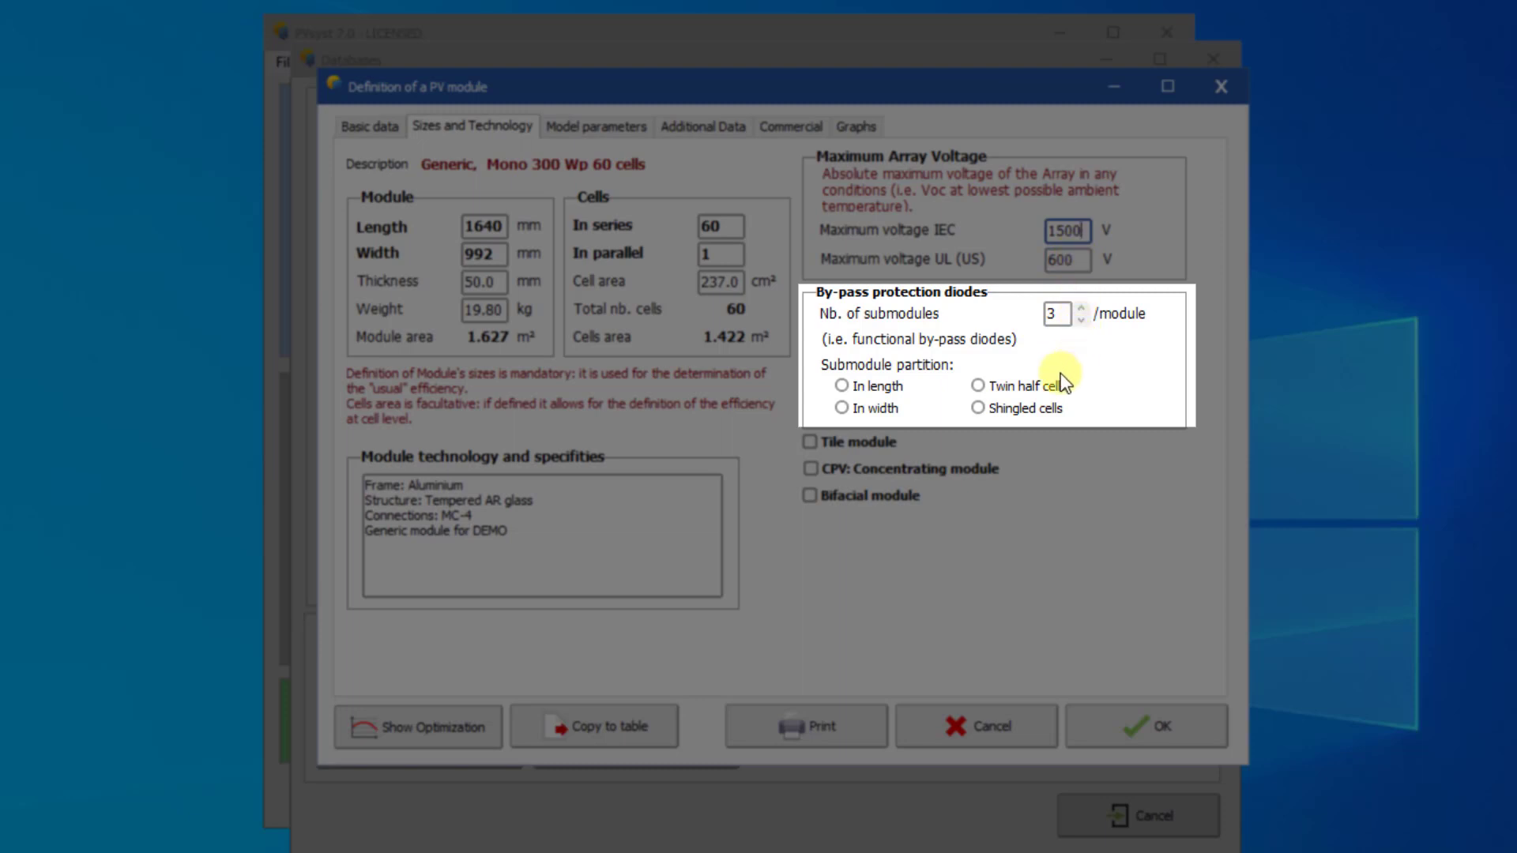
- Try twin half cells and 2 parallel cells, then revert to in-length partition with 1 in parallel
{"action": "left_click", "coordinate": [872, 385]}
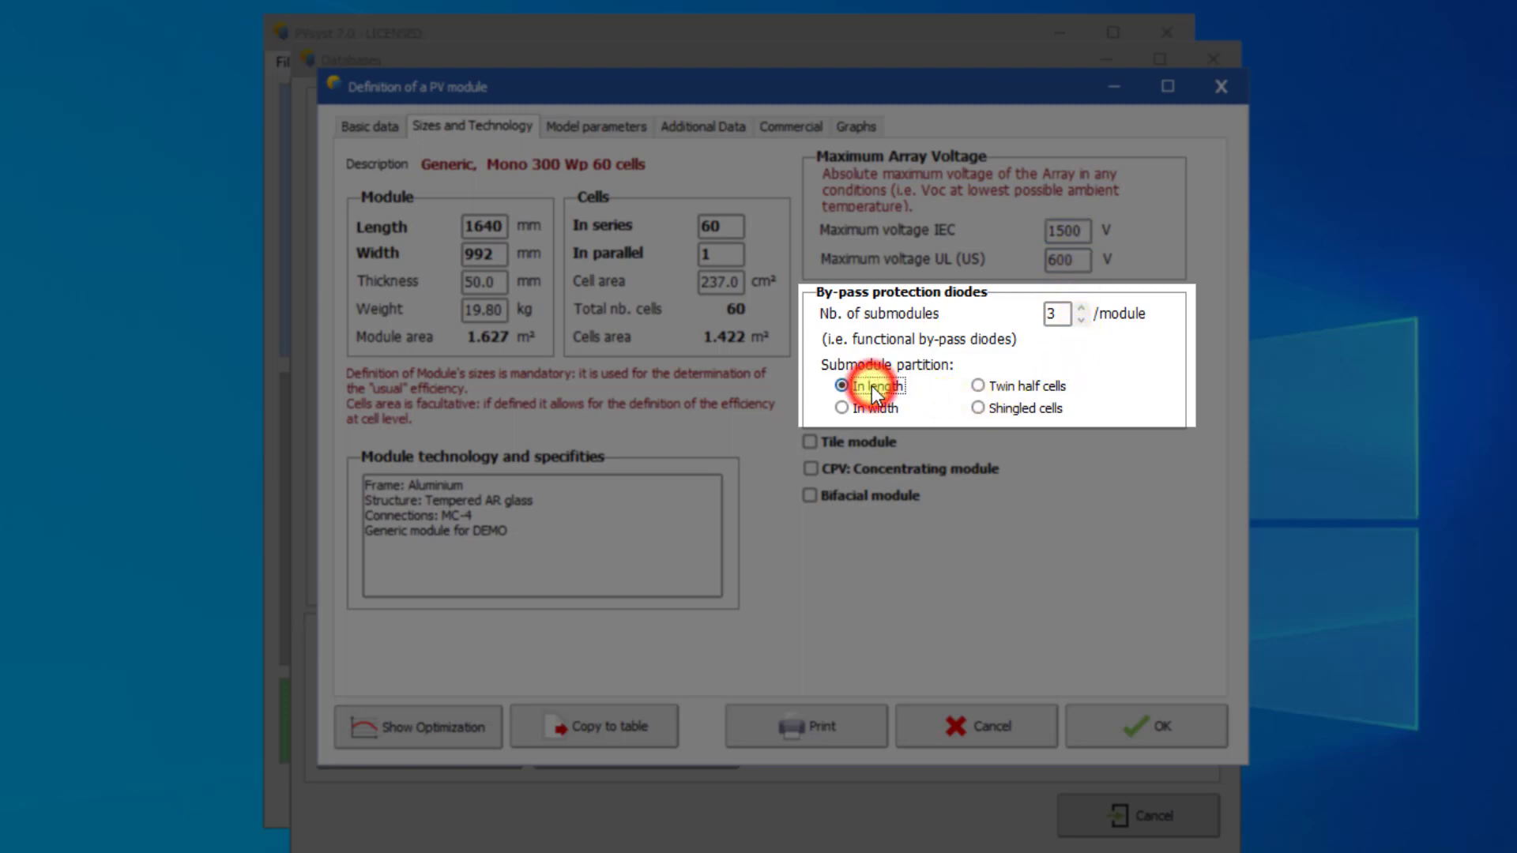
{"action": "left_click", "coordinate": [980, 386]}
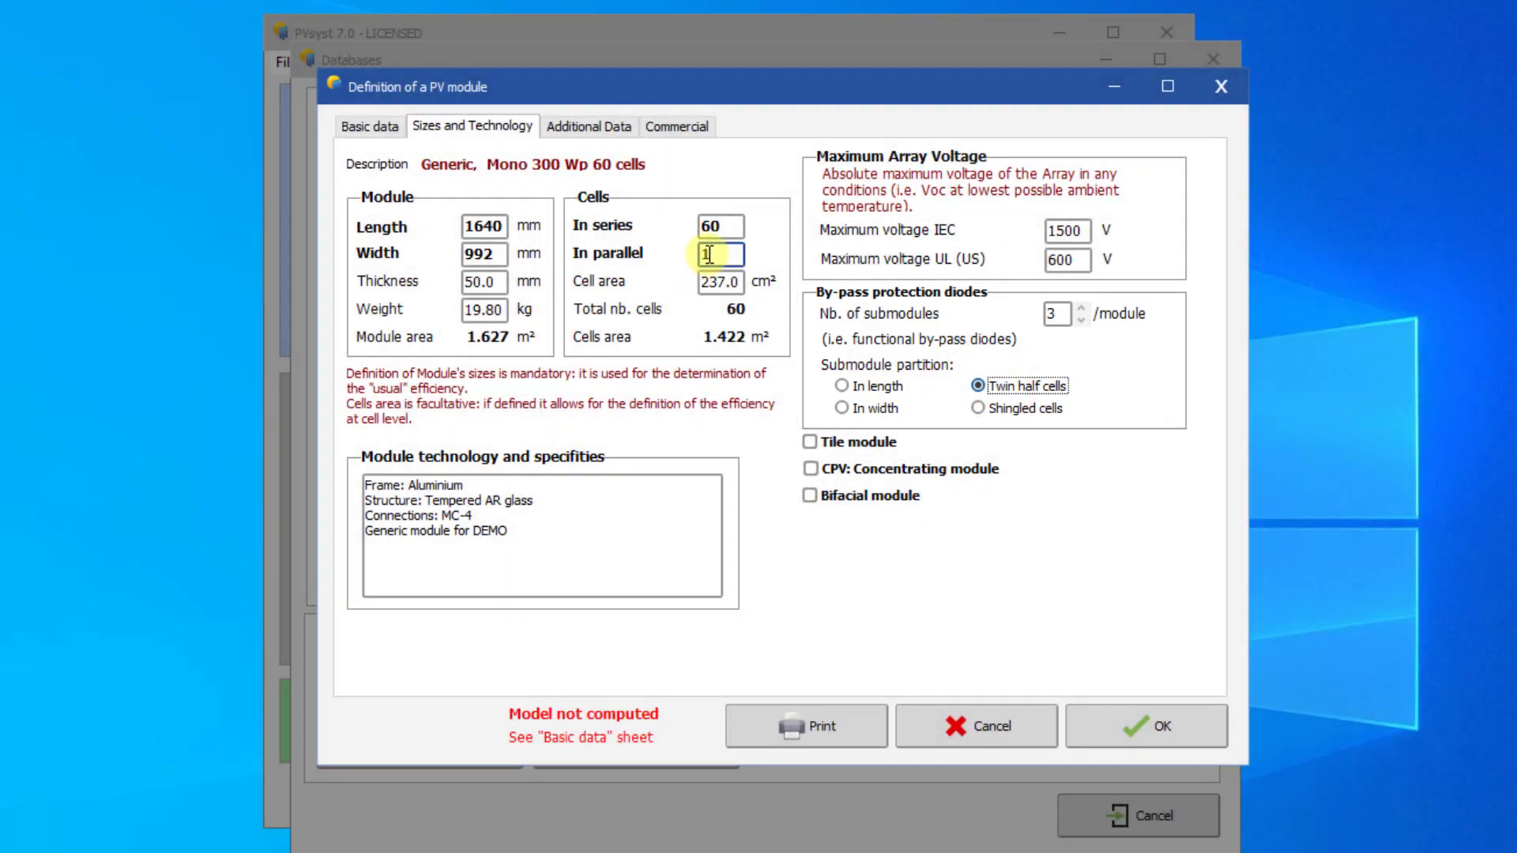
{"action": "left_click", "coordinate": [708, 254]}
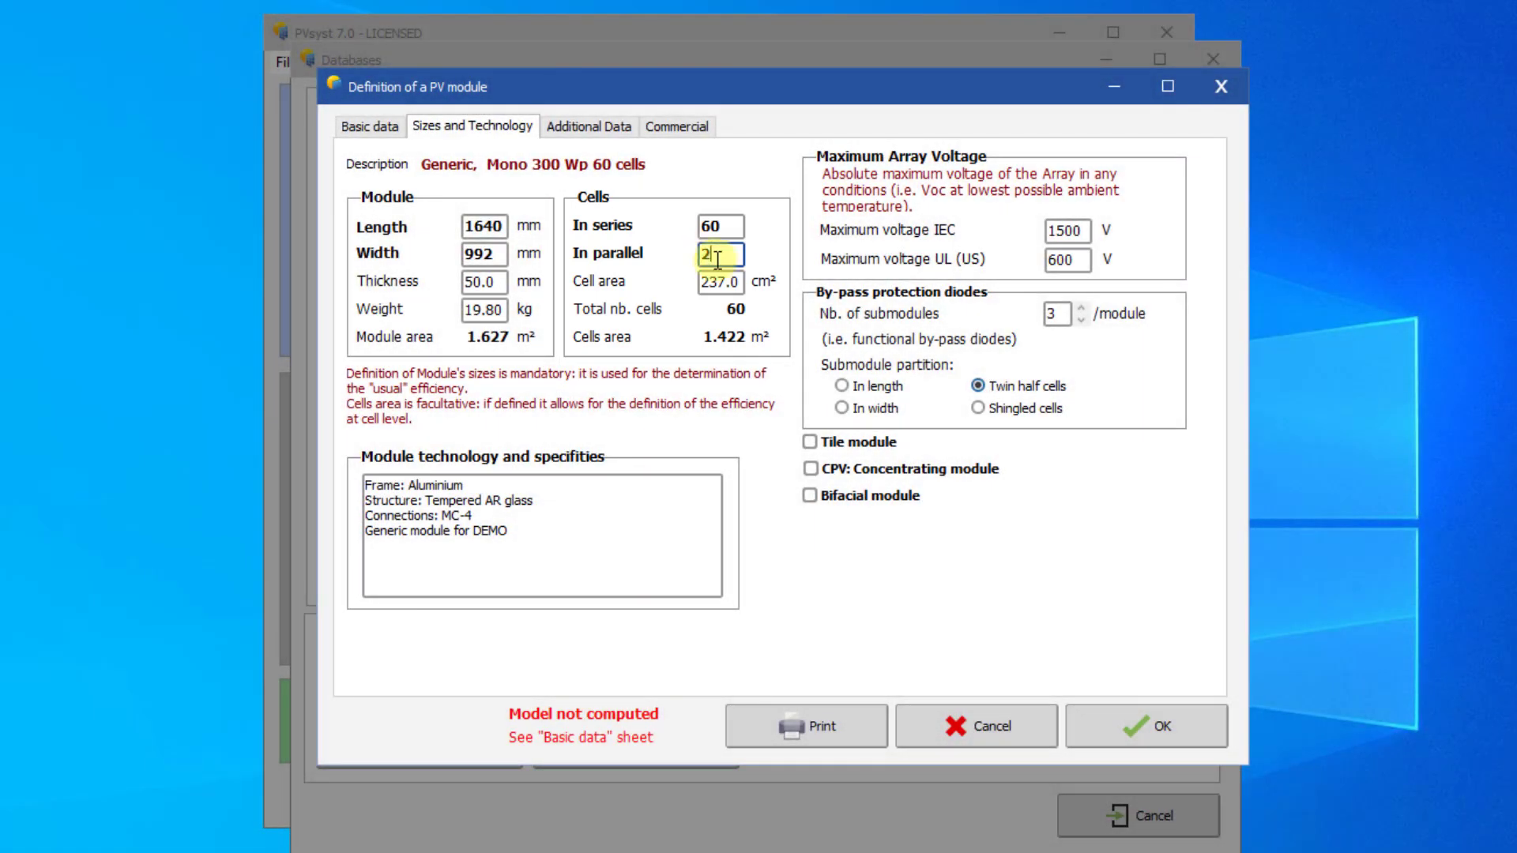
{"action": "key", "text": "Return"}
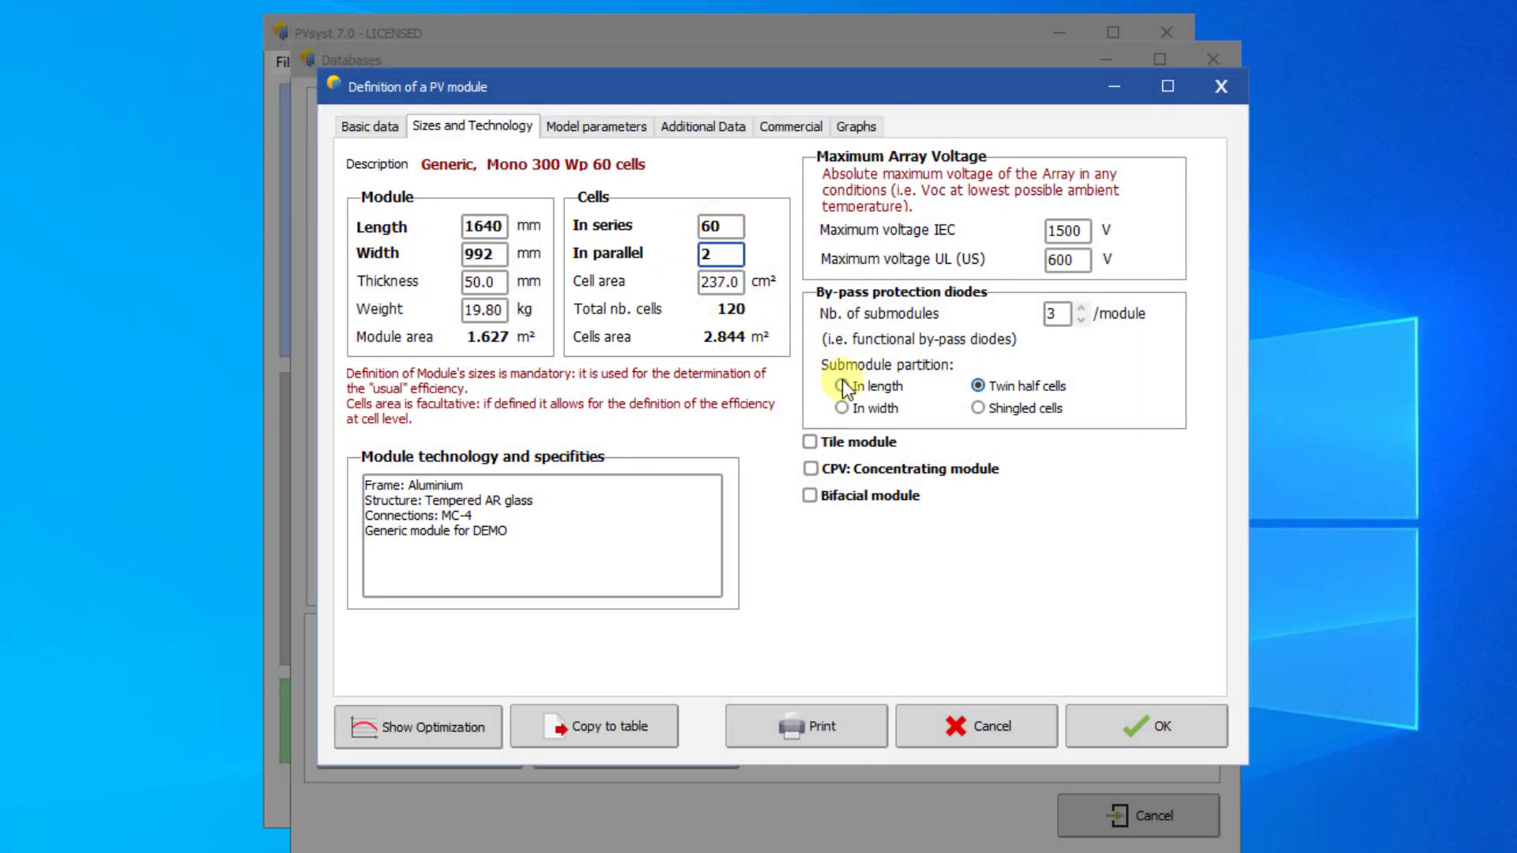
{"action": "left_click", "coordinate": [843, 386]}
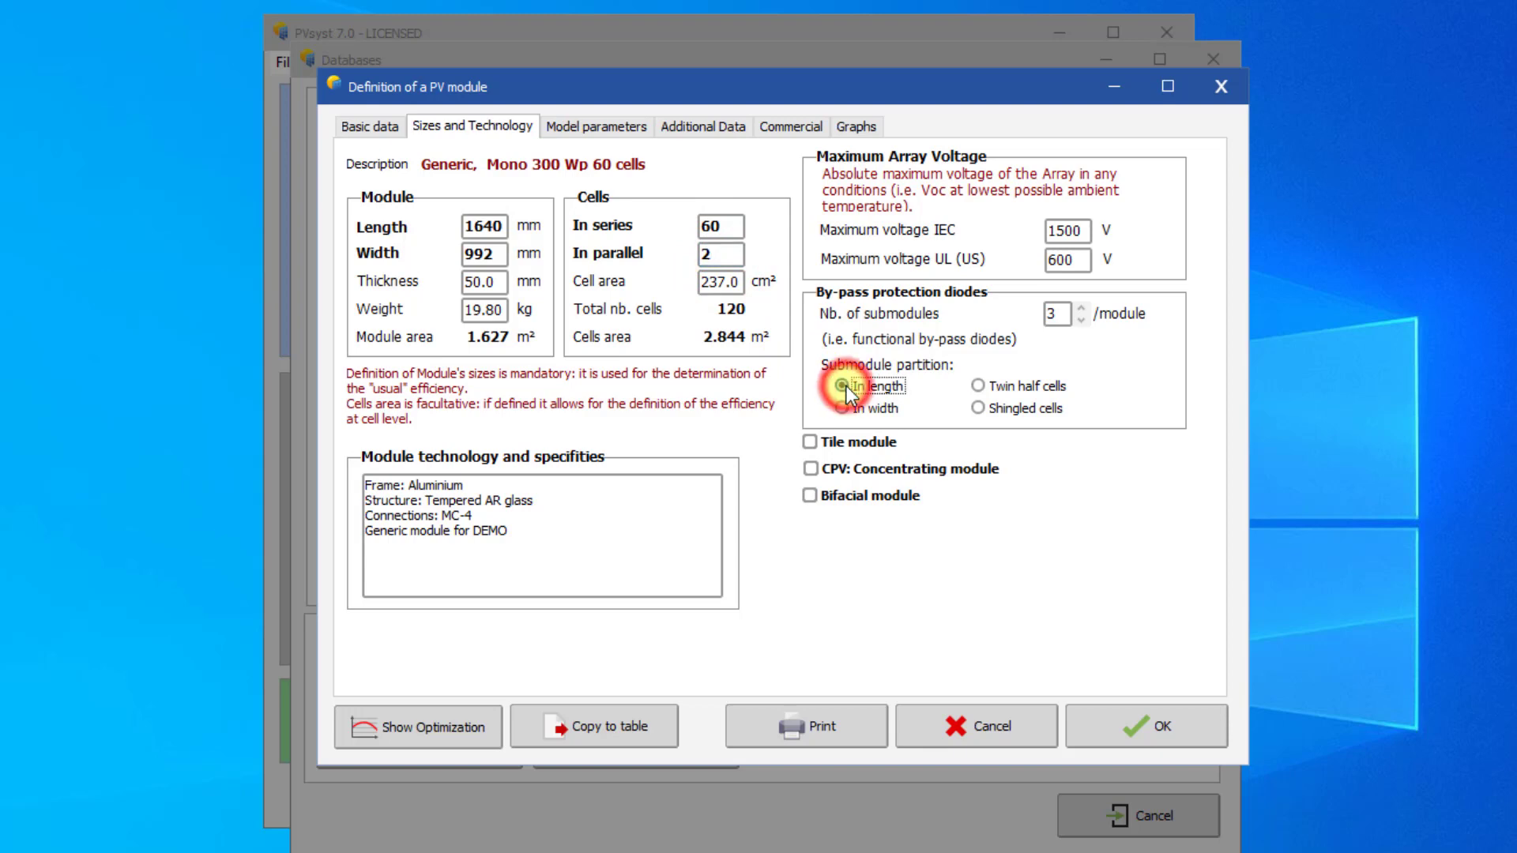
{"action": "left_click", "coordinate": [712, 253]}
{"action": "double_click", "coordinate": [712, 252]}
{"action": "type", "text": "1"}
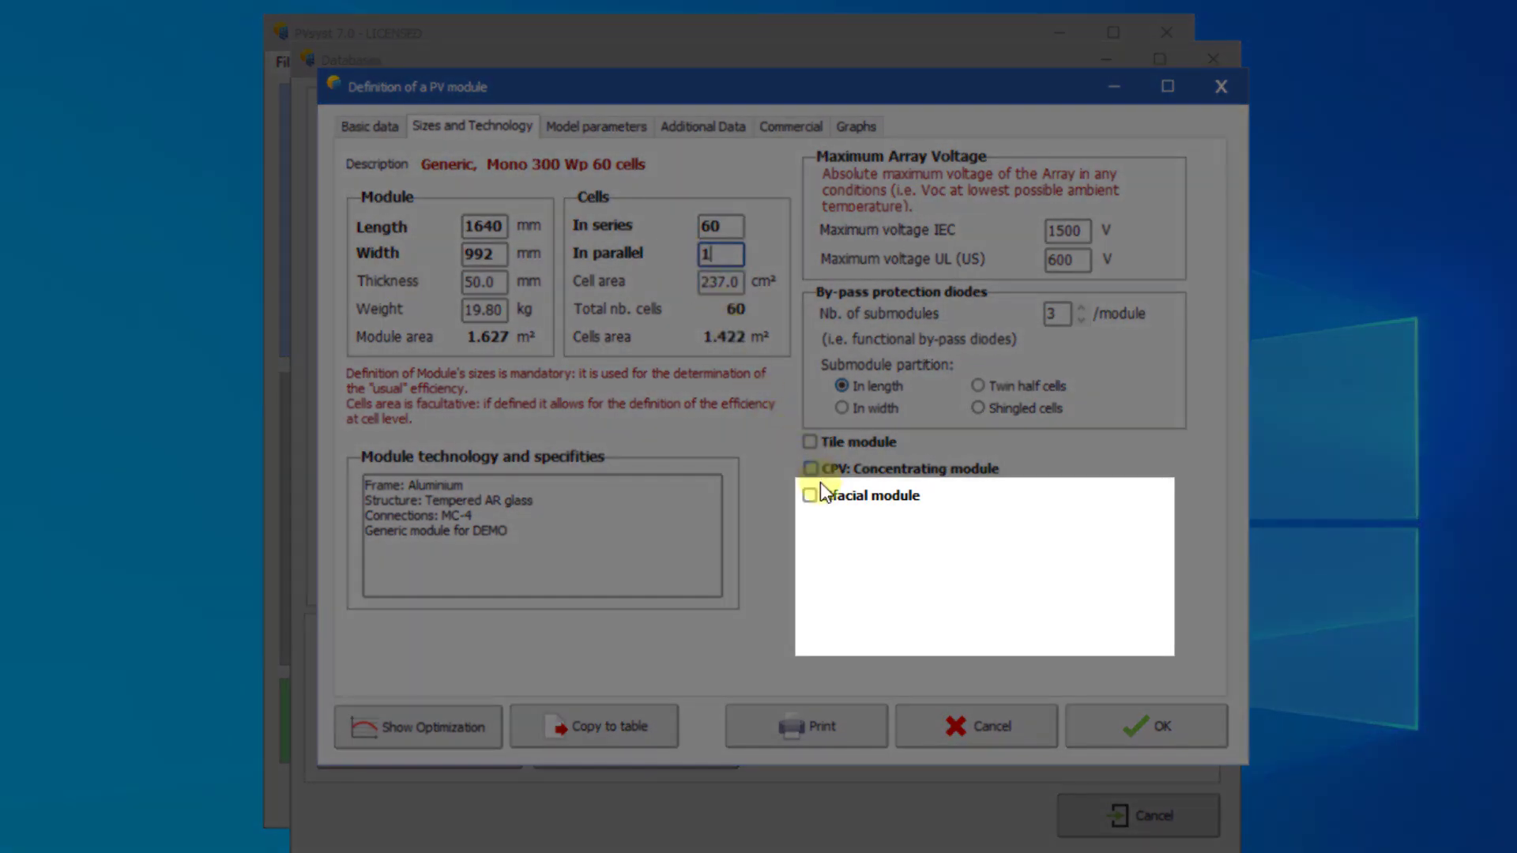
{"action": "left_click", "coordinate": [811, 496]}
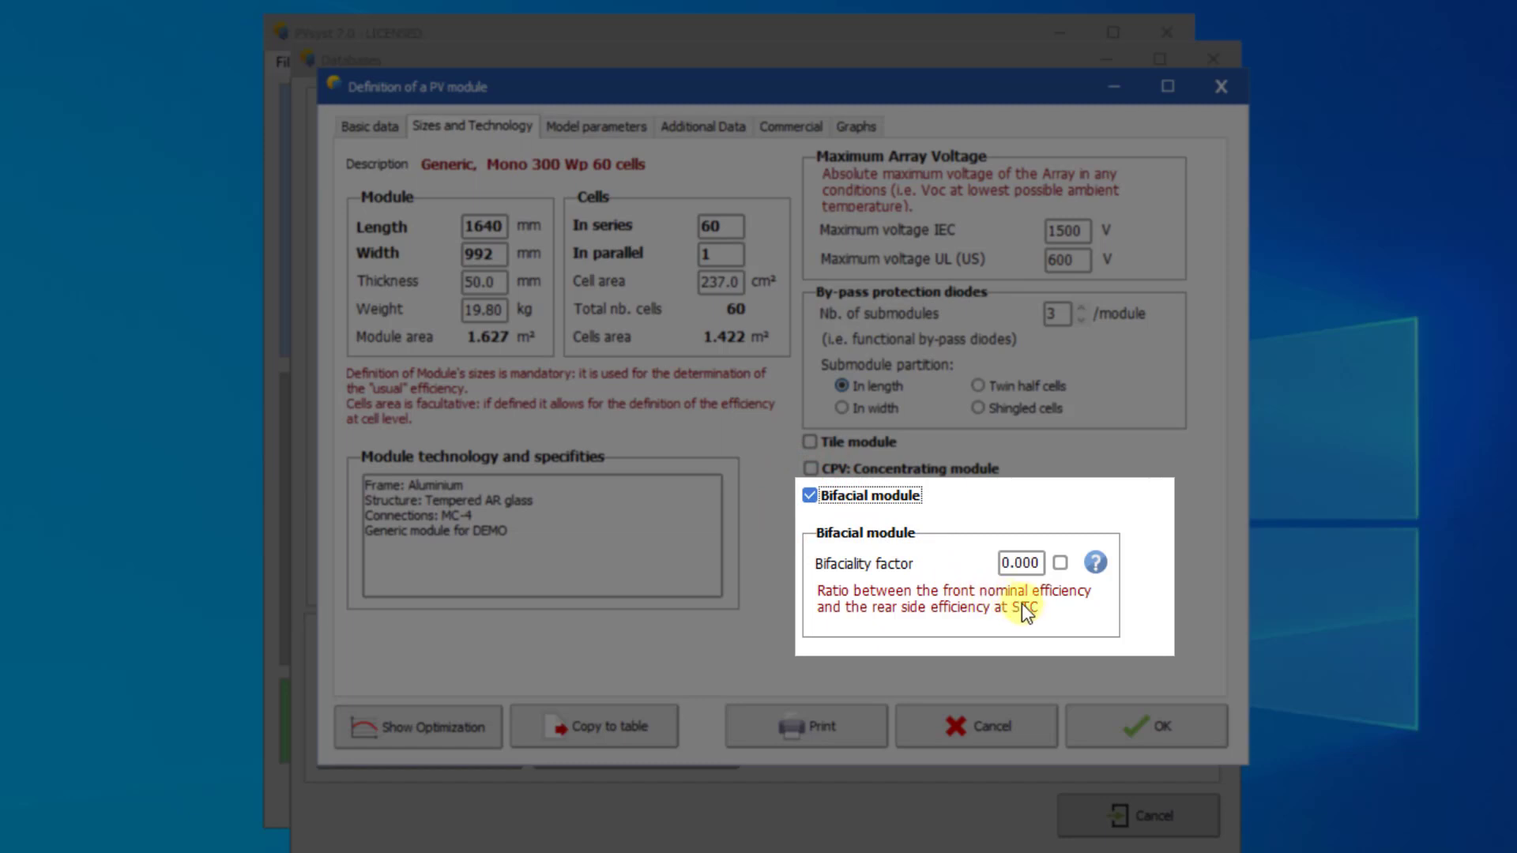
{"action": "left_click", "coordinate": [1061, 565]}
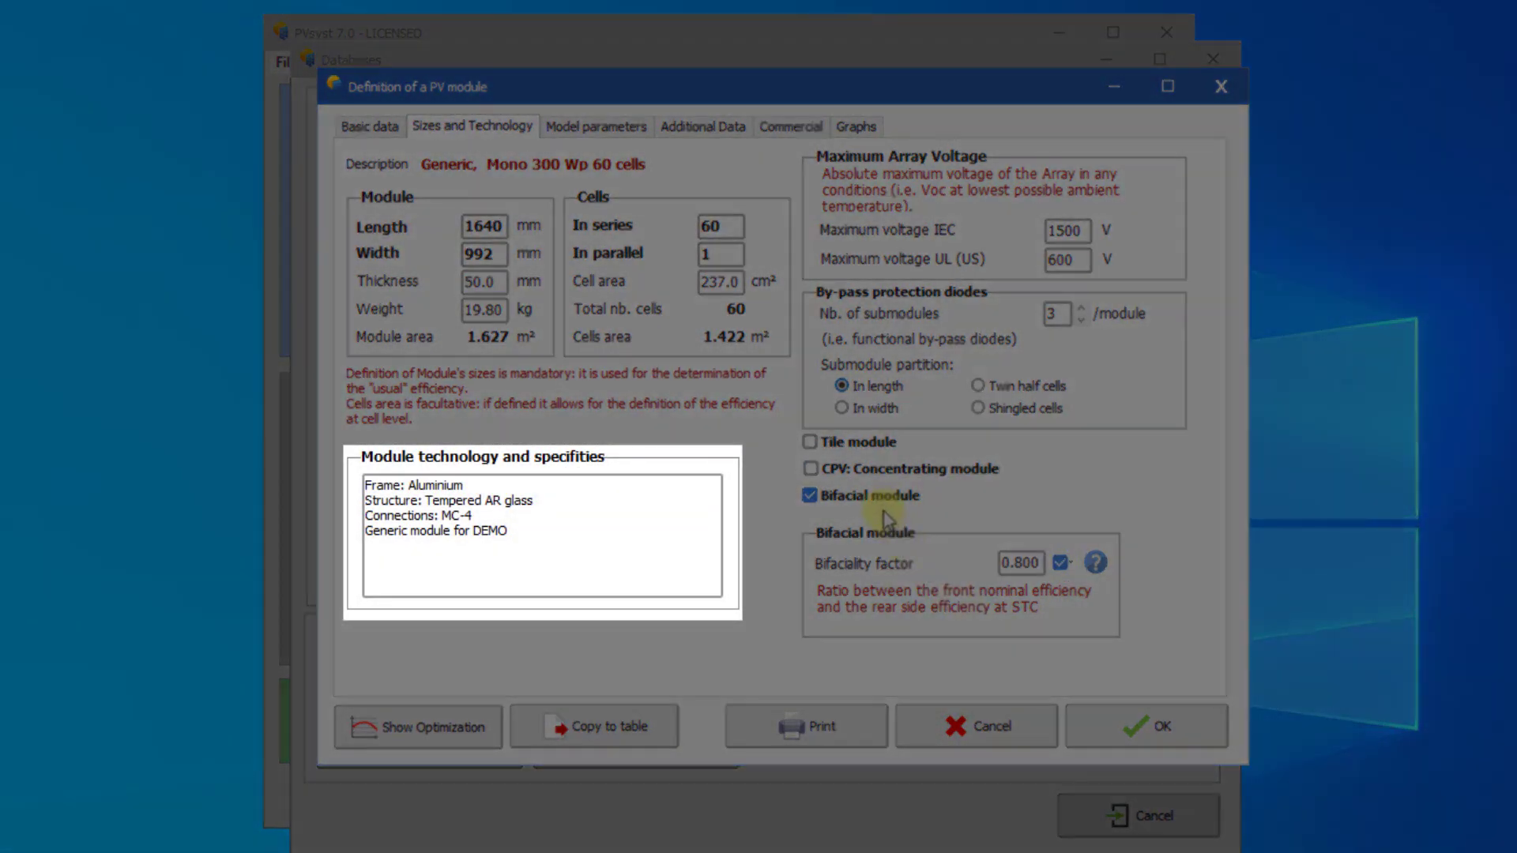
{"action": "left_click", "coordinate": [877, 498]}
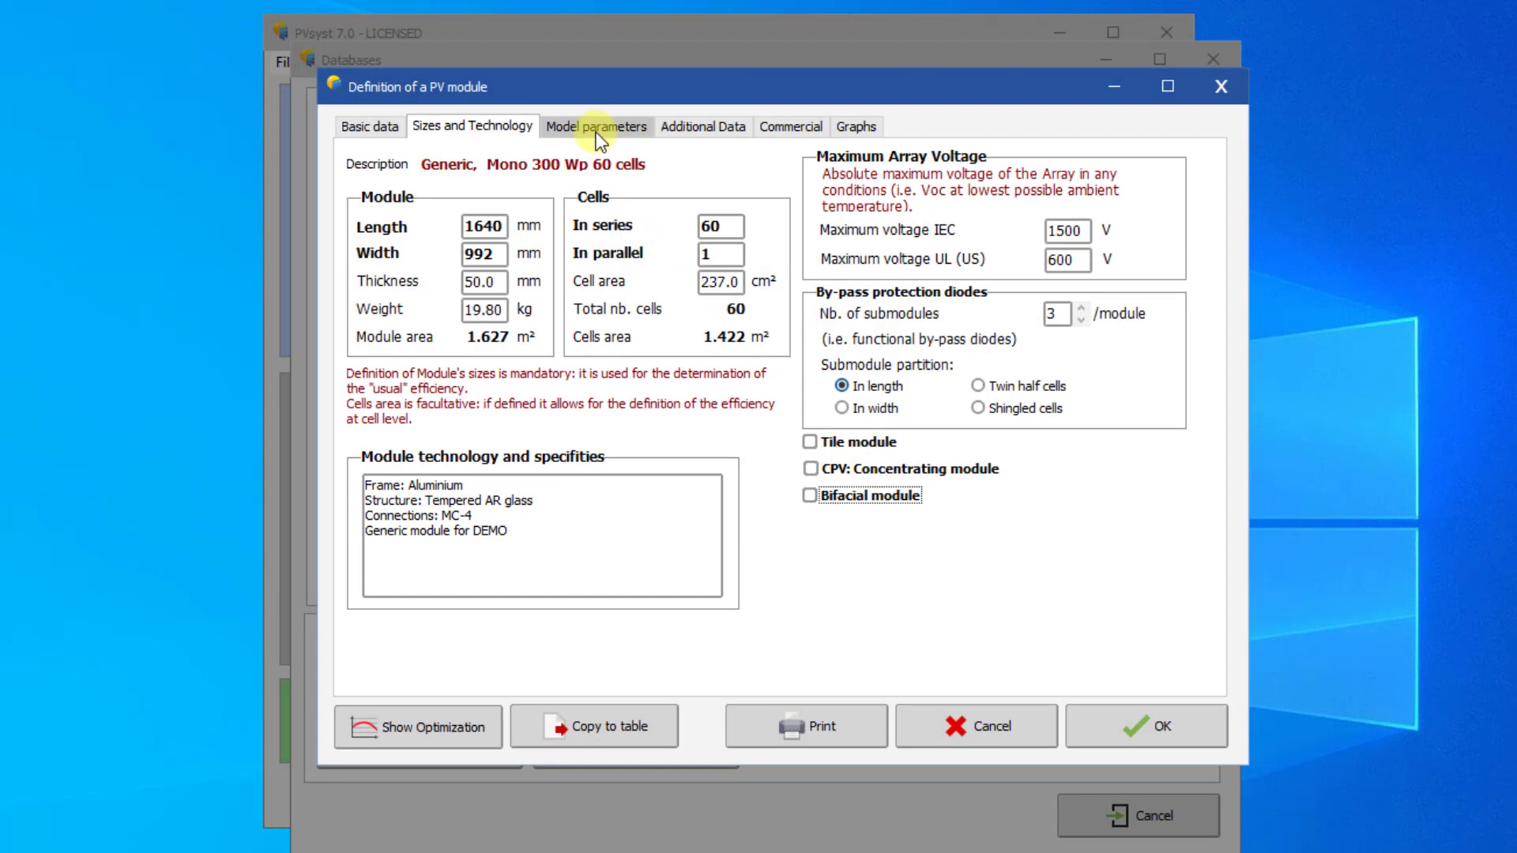
- Show the Model parameters page with the relative efficiency versus irradiance graph
{"action": "left_click", "coordinate": [597, 132]}
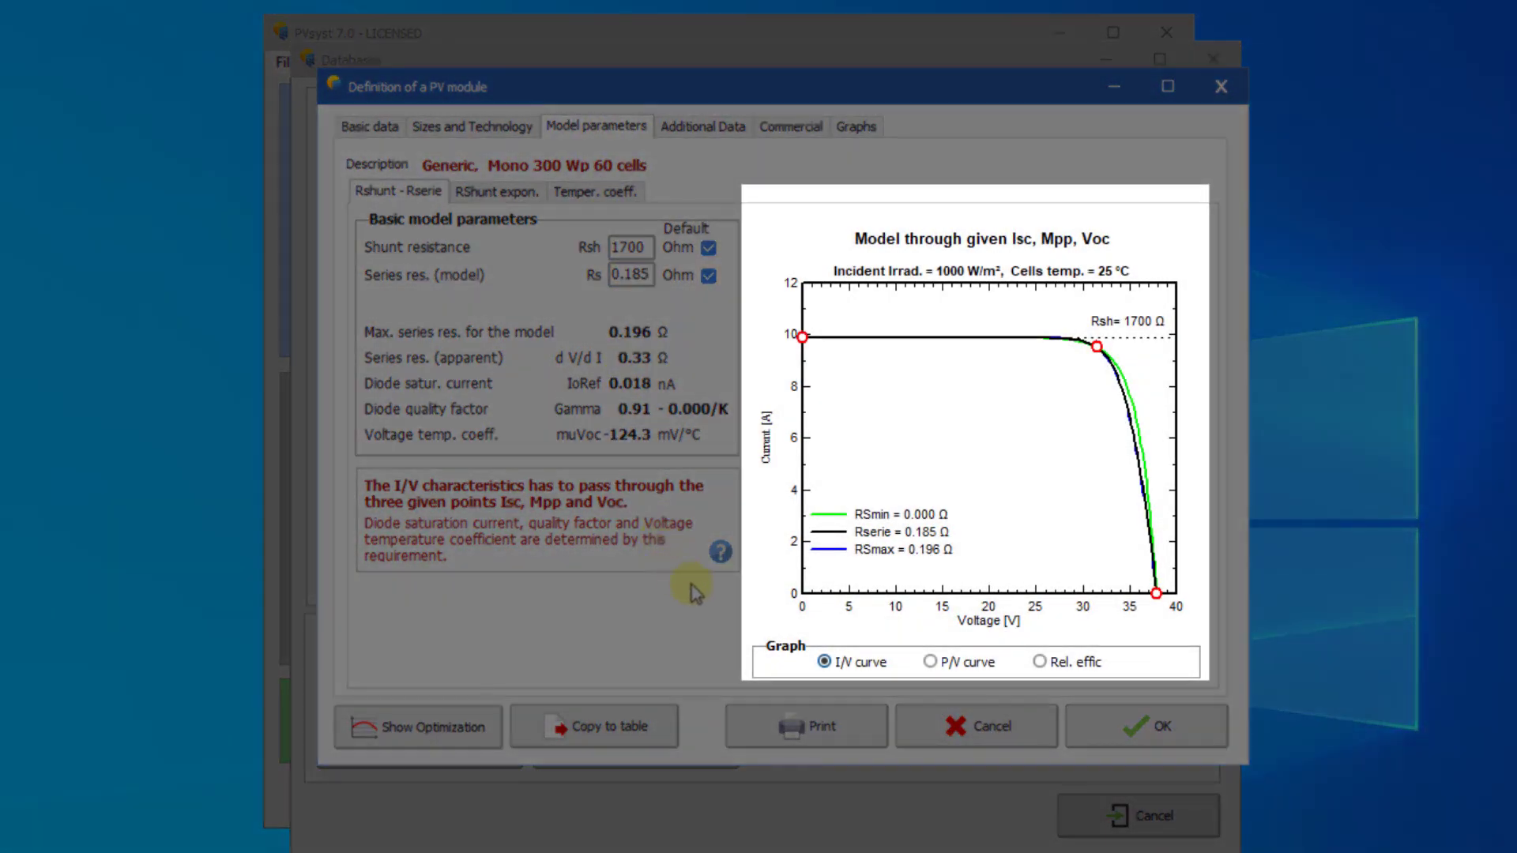
{"action": "left_click", "coordinate": [1038, 661]}
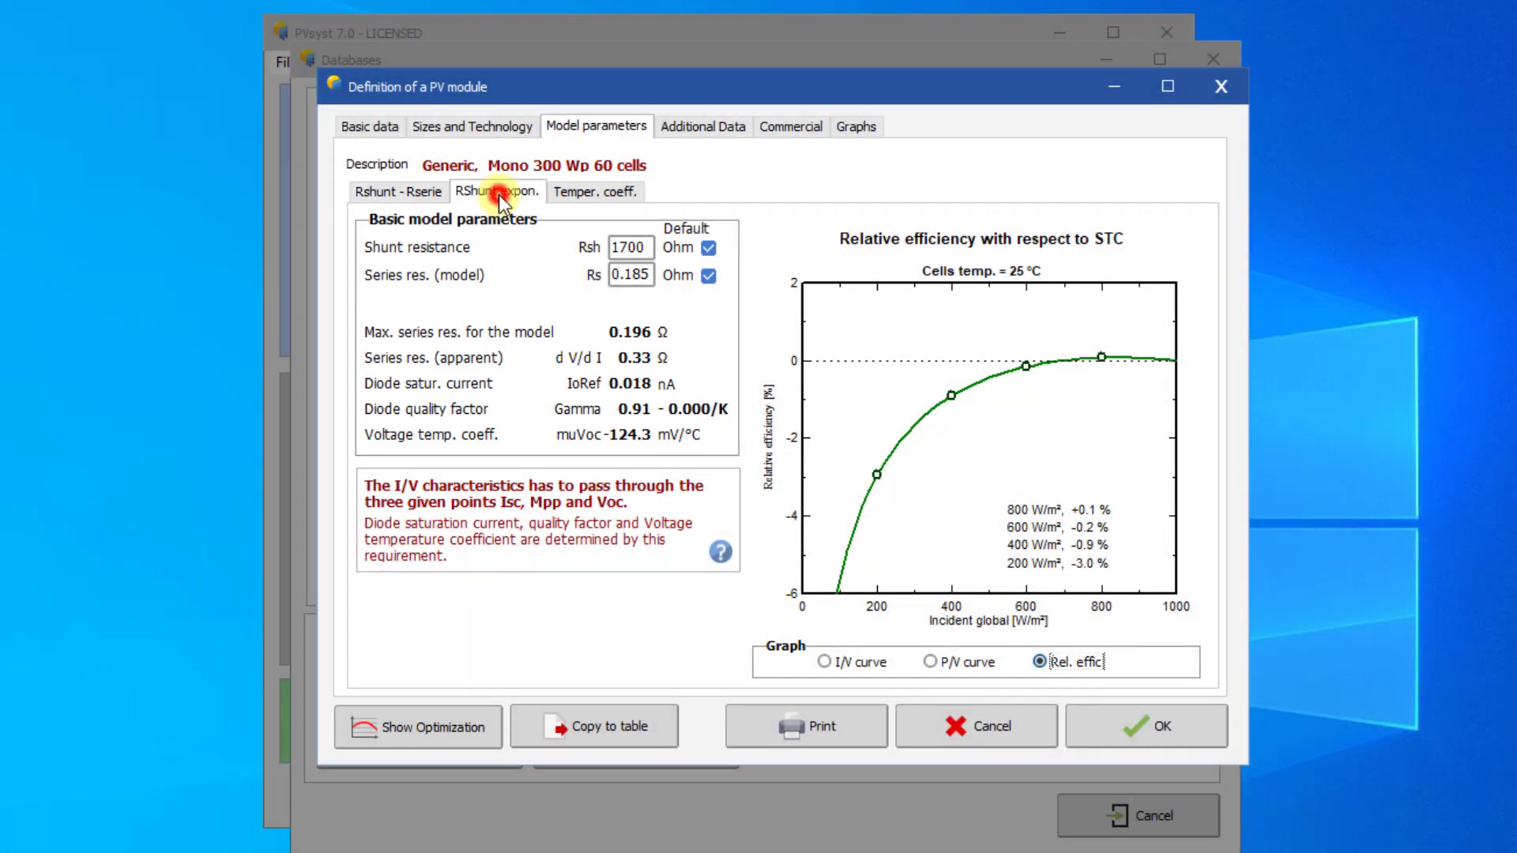
- Review the RShunt exponential model: 7000 Ω at zero irradiance, exponent 5.5
{"action": "left_click", "coordinate": [499, 195]}
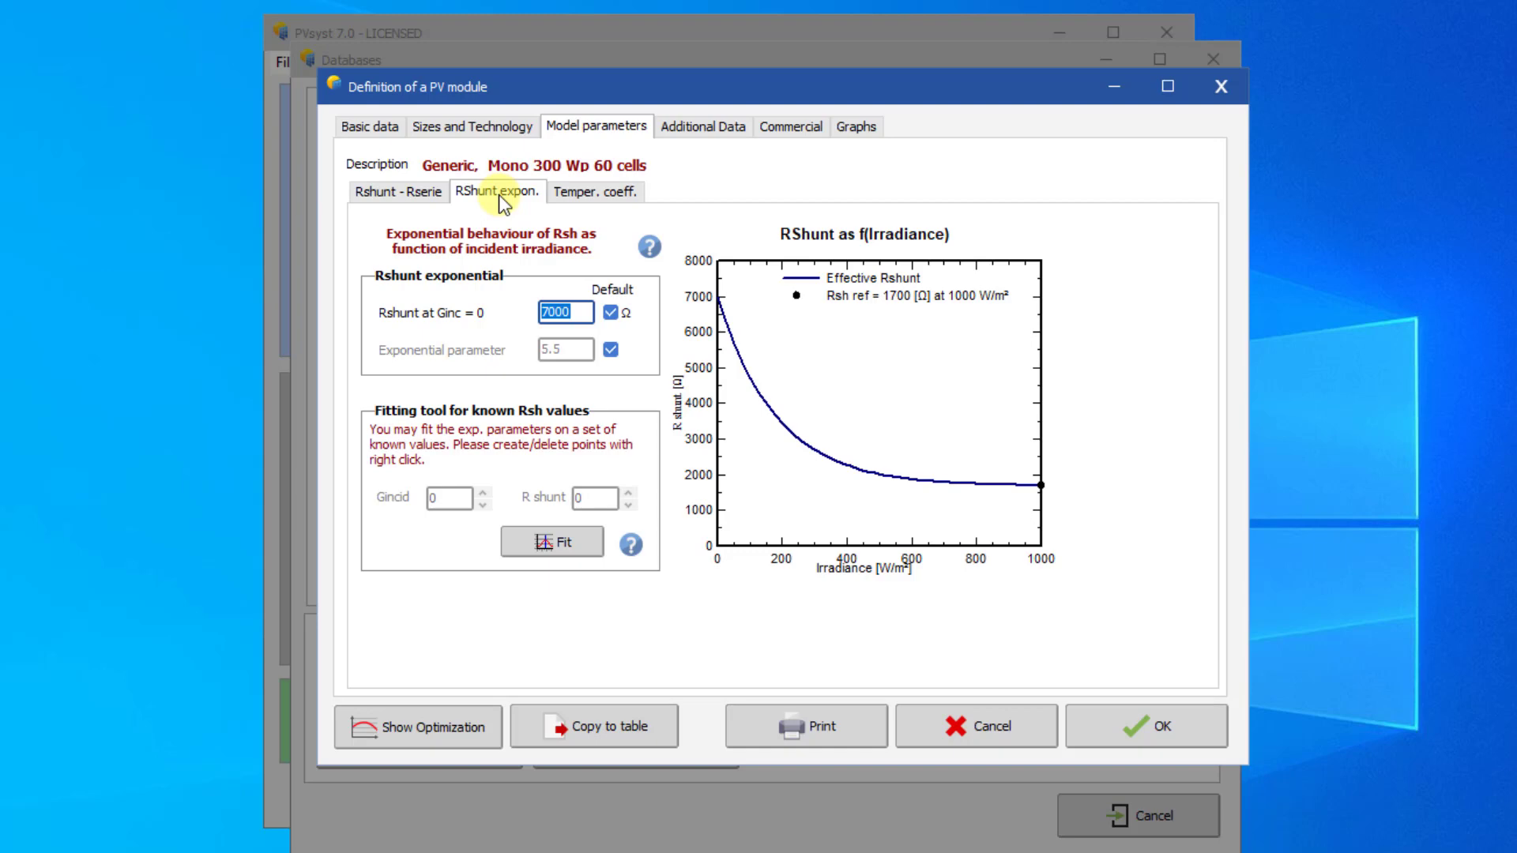
- Review the temperature coefficients: Pmpp -0.390 %/°C with gamma correction applied
{"action": "left_click", "coordinate": [580, 193]}
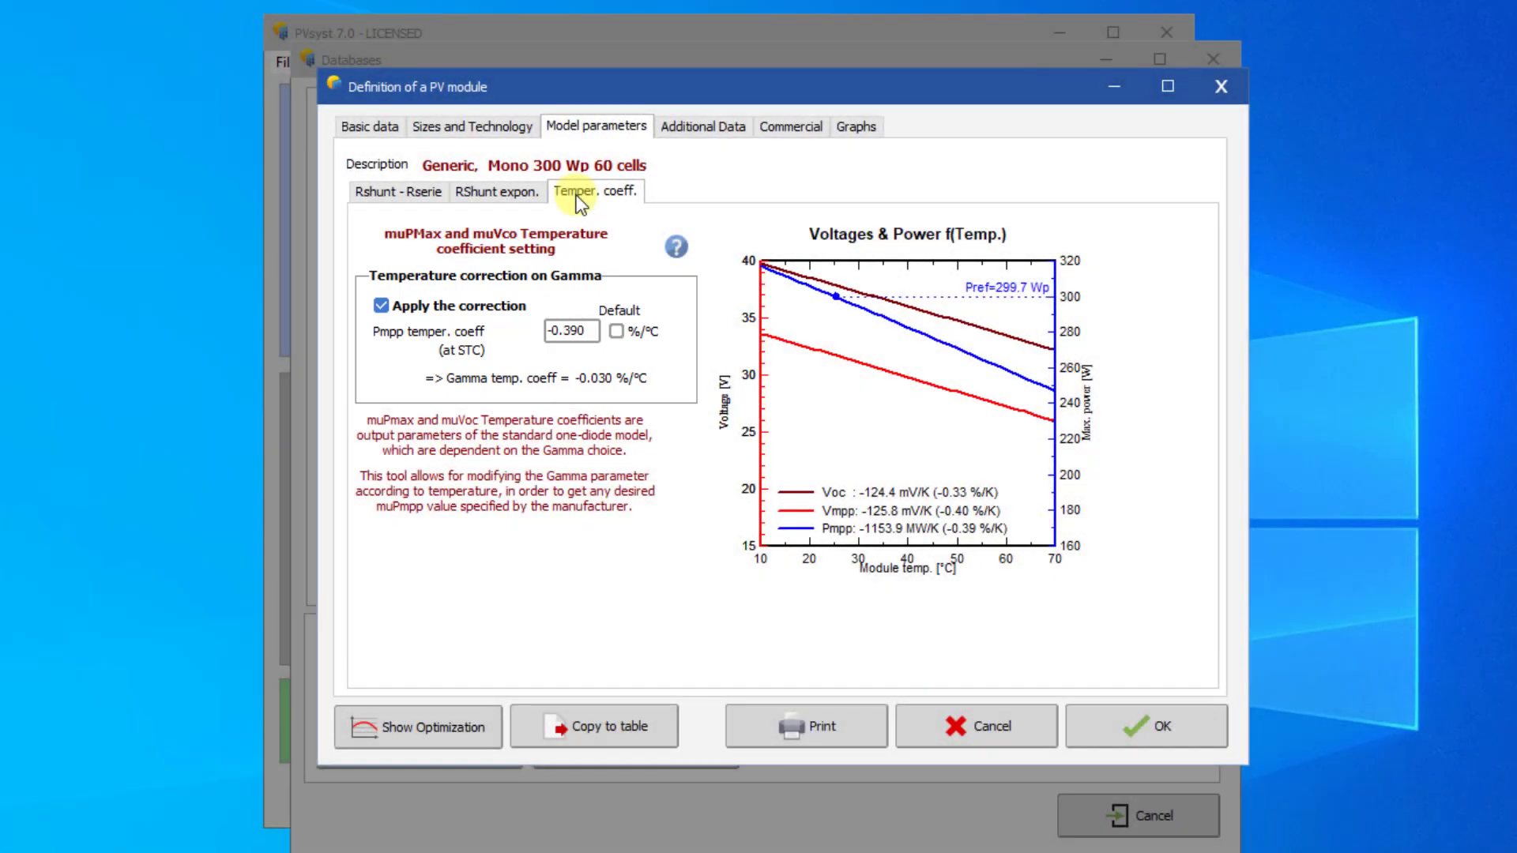
- Show the Additional Data customized IAM profile for the AR-coated front surface
{"action": "left_click", "coordinate": [670, 125]}
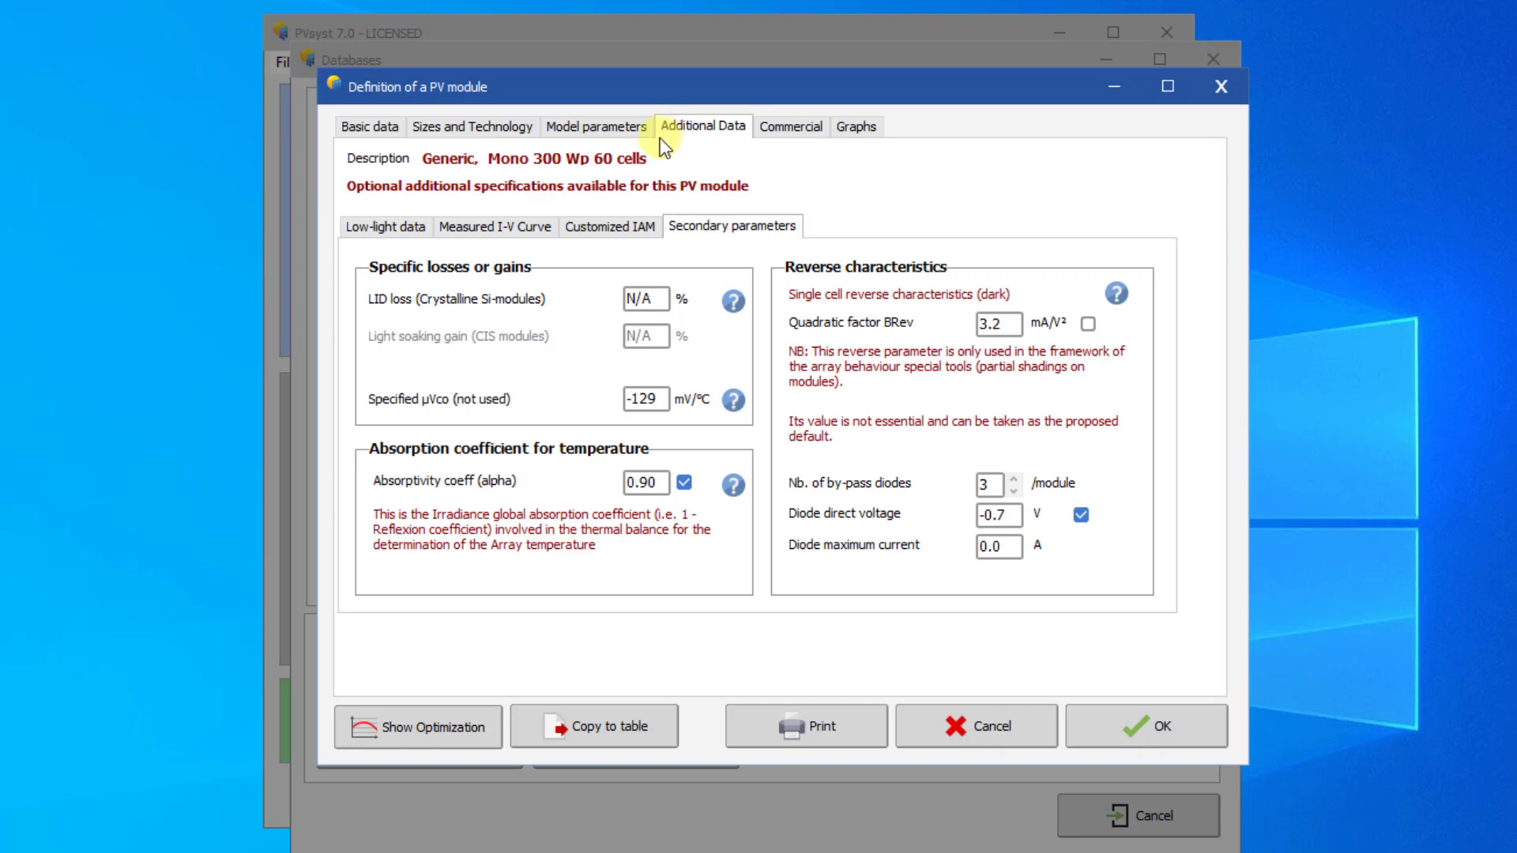
{"action": "left_click", "coordinate": [630, 226]}
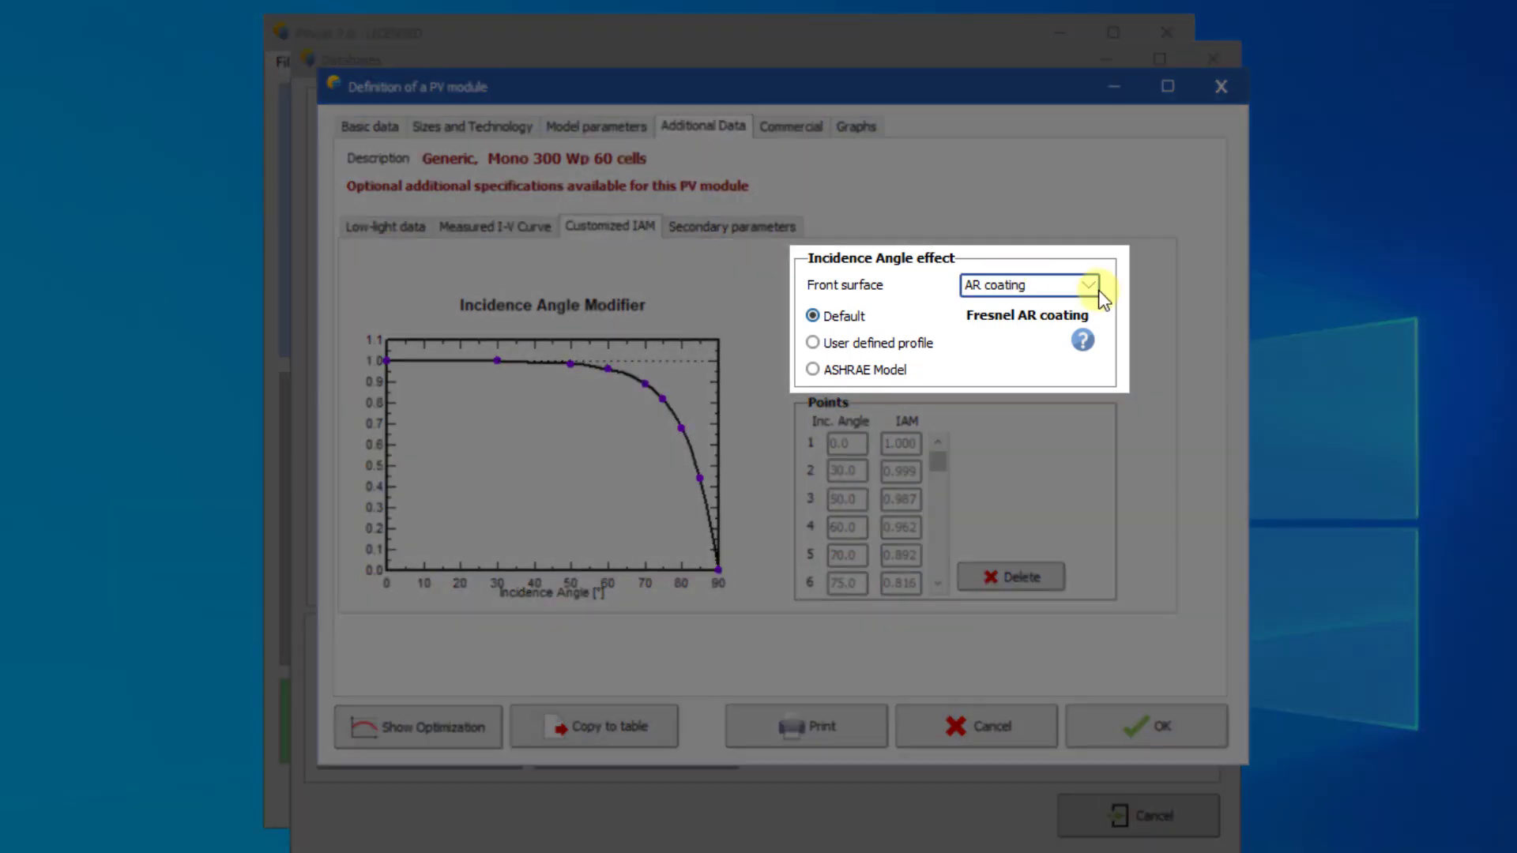
- Keep AR coating as the front surface and return to the Basic data page
{"action": "left_click", "coordinate": [1091, 285]}
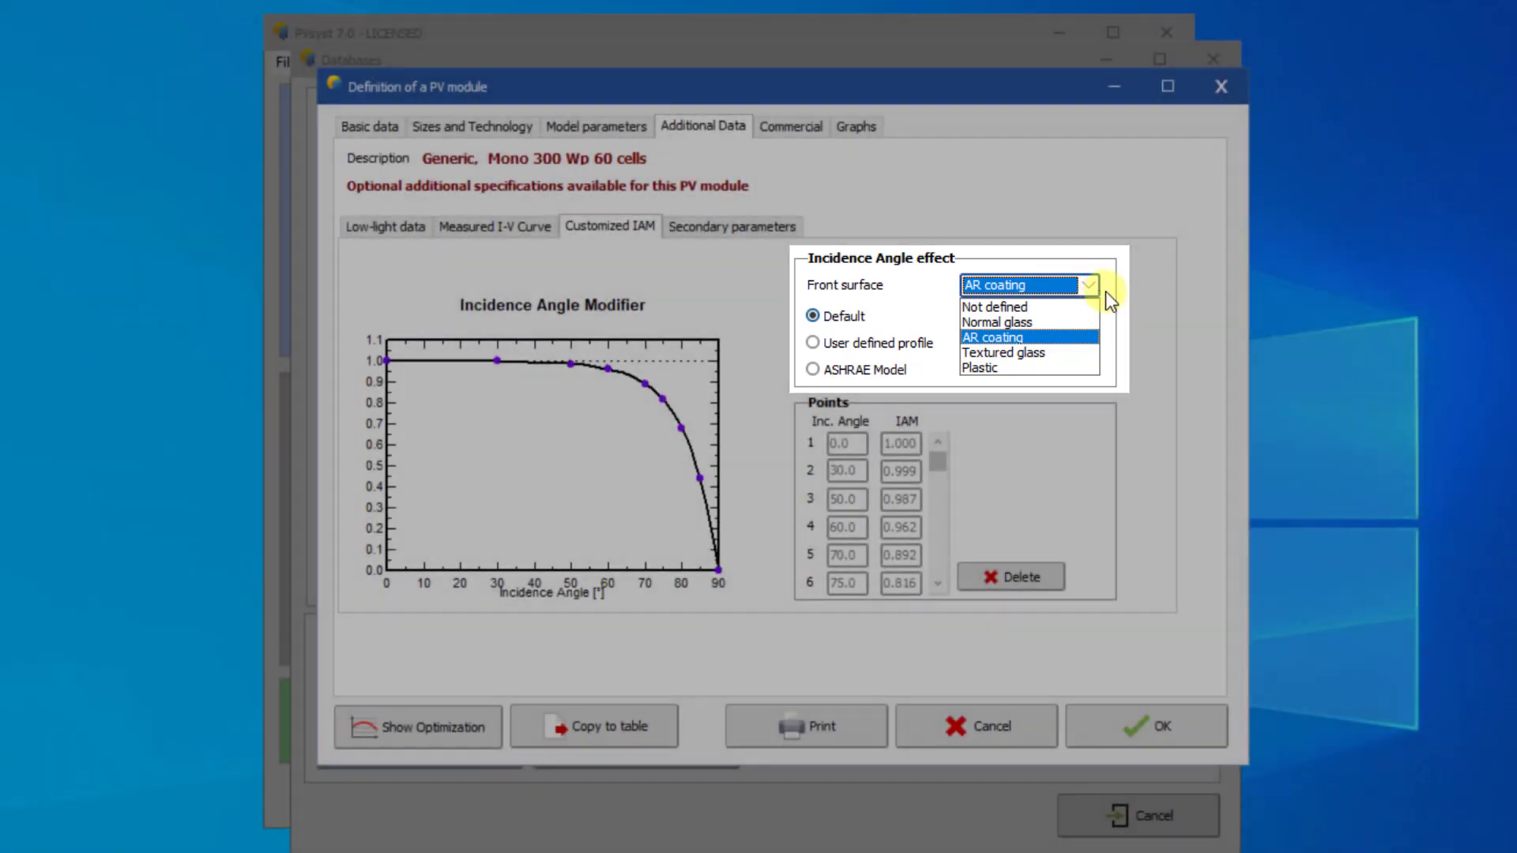
{"action": "left_click", "coordinate": [1105, 292]}
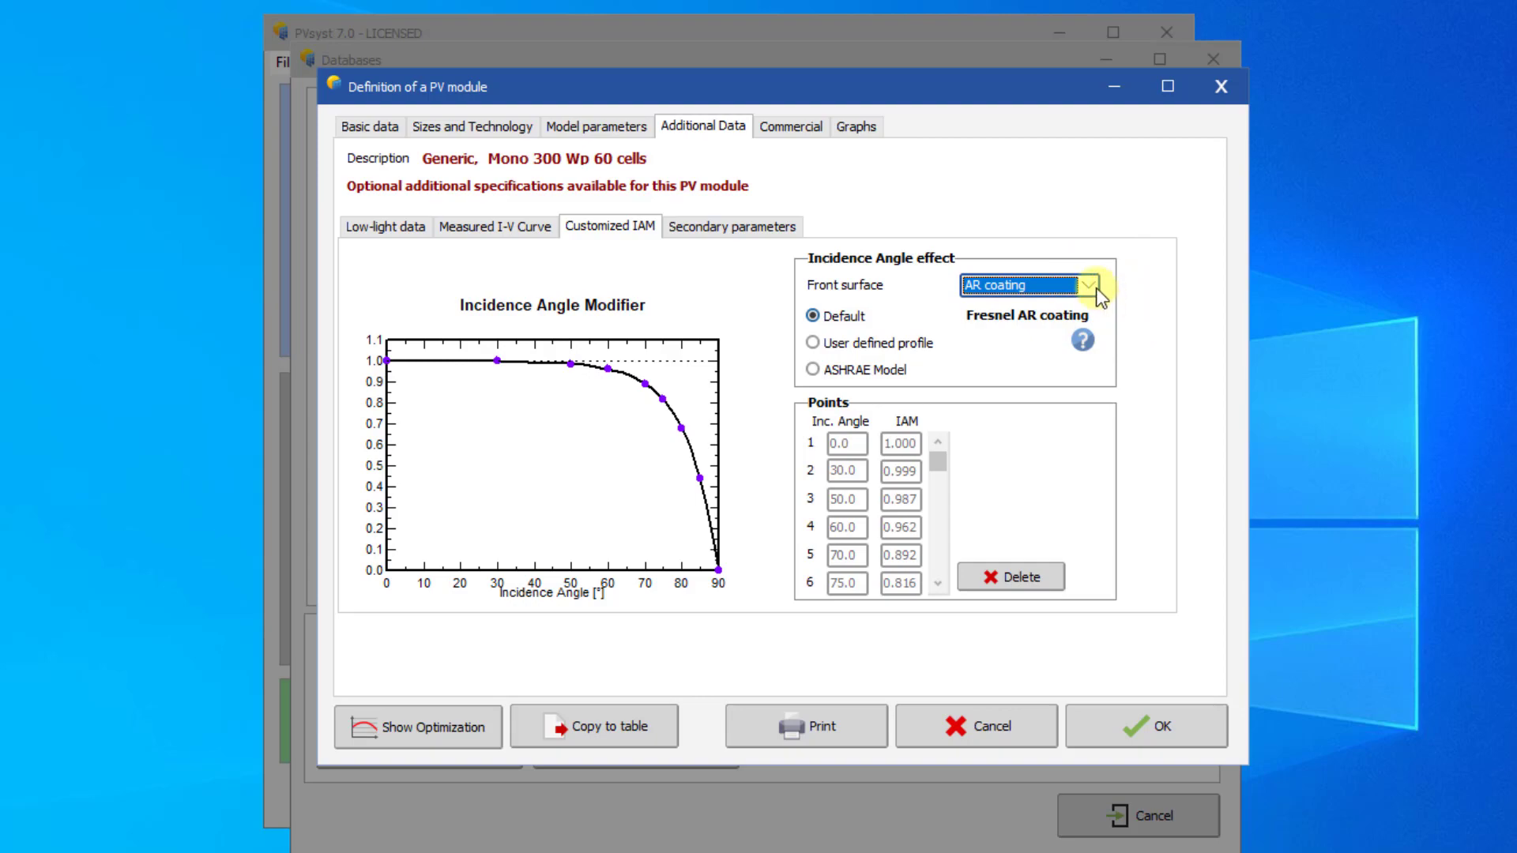
{"action": "left_click", "coordinate": [369, 126]}
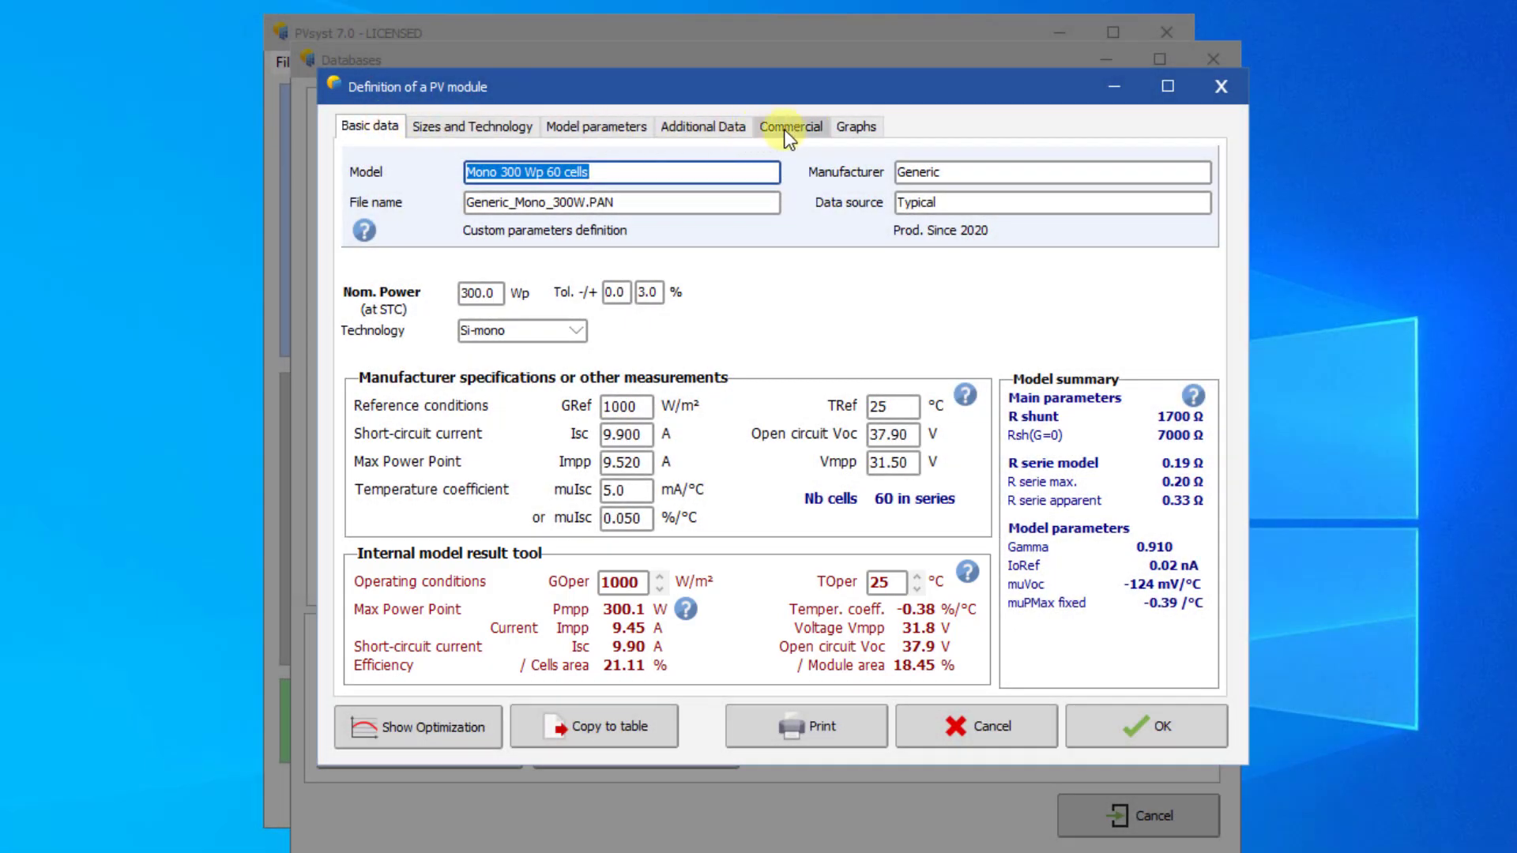
- Show the module's efficiency vs irradiance curves for cell temperatures 10 to 70 °C
{"action": "left_click", "coordinate": [857, 127]}
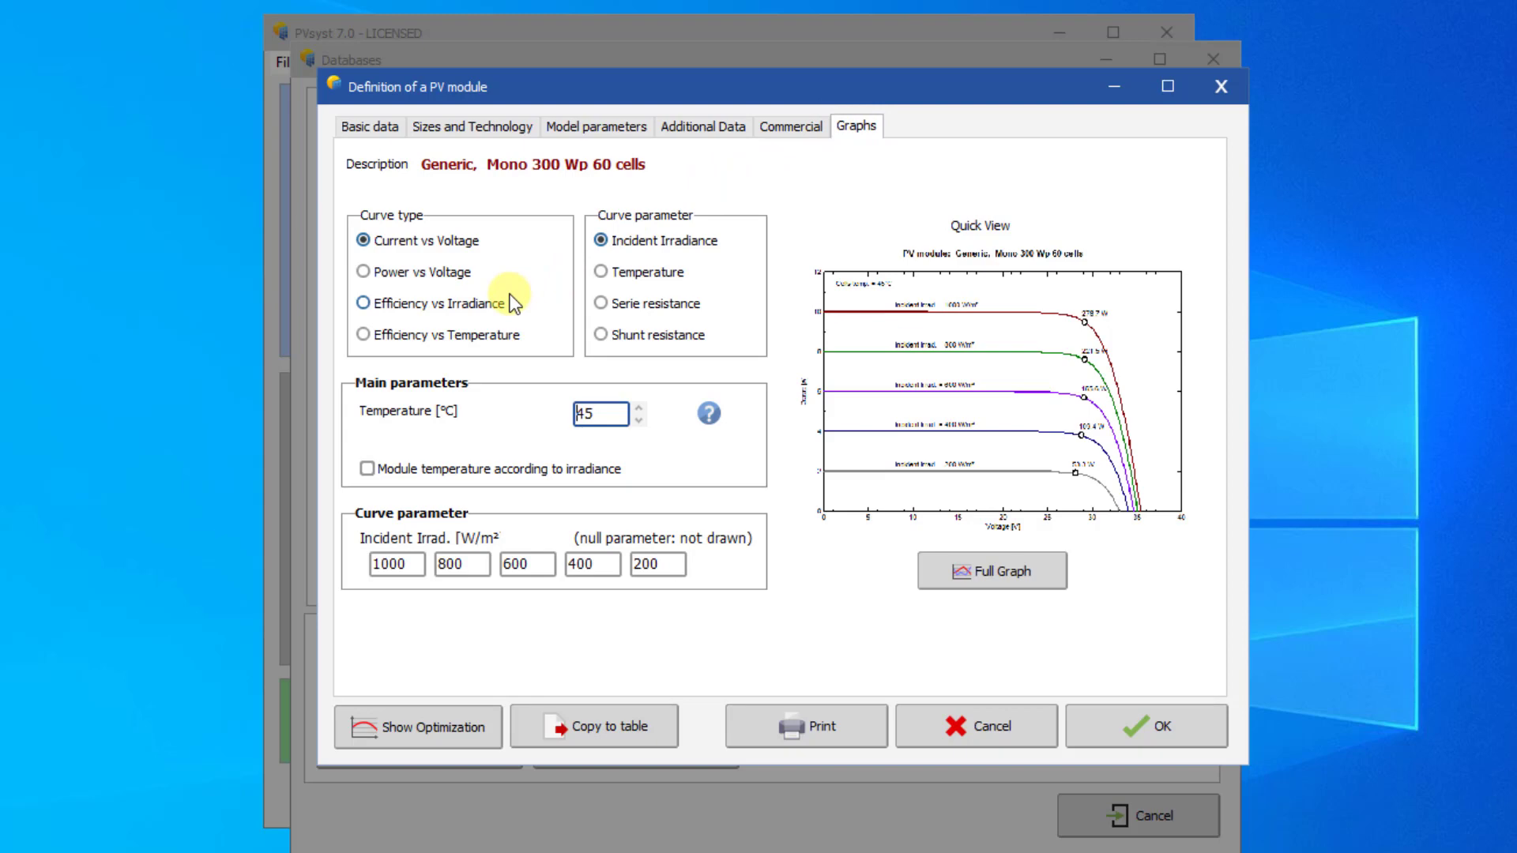
{"action": "left_click", "coordinate": [484, 304]}
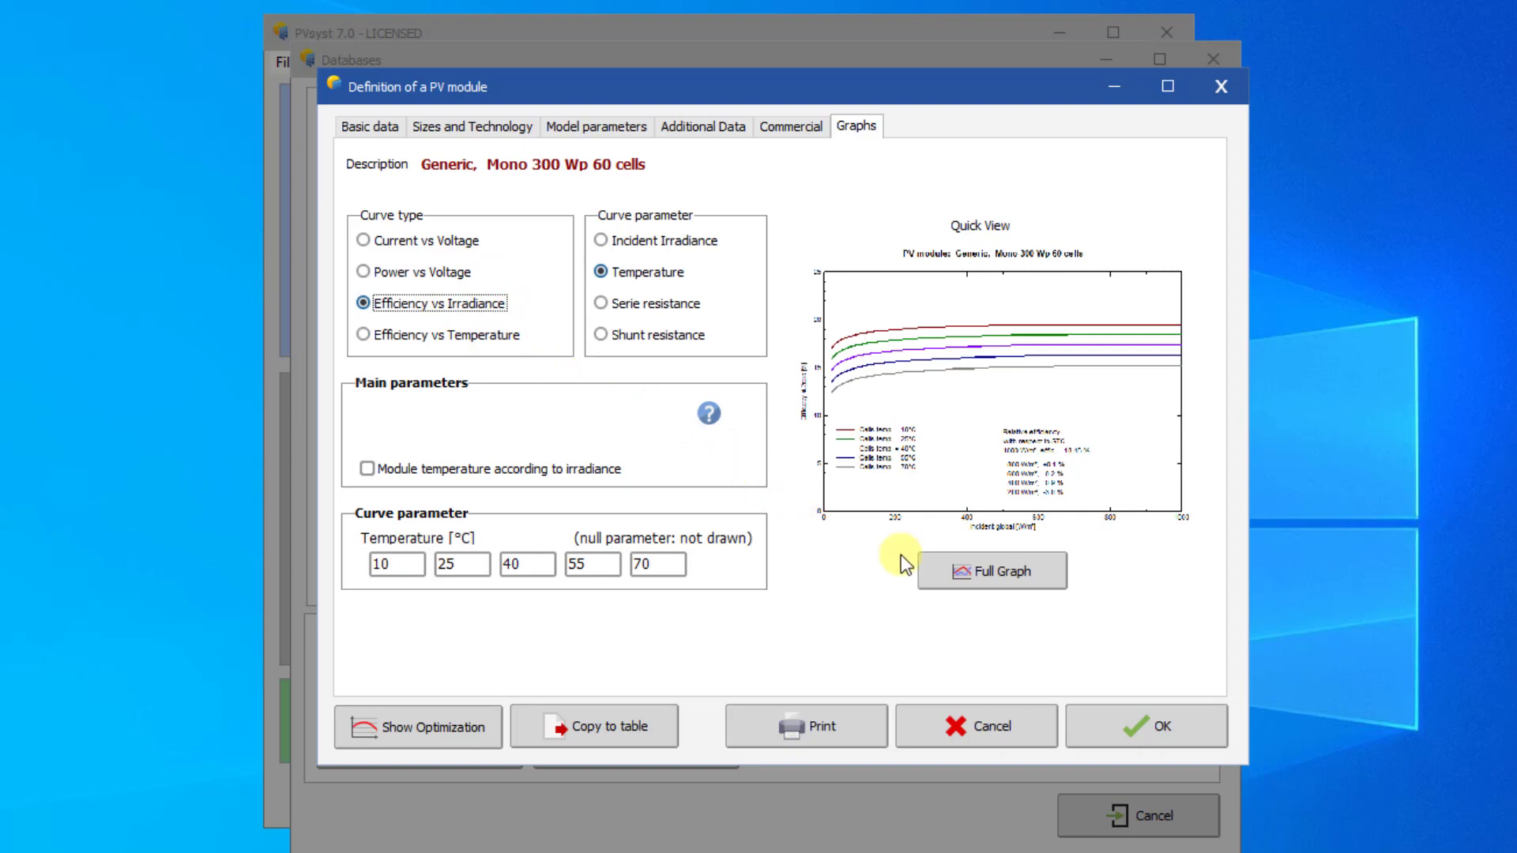
{"action": "left_click", "coordinate": [980, 567]}
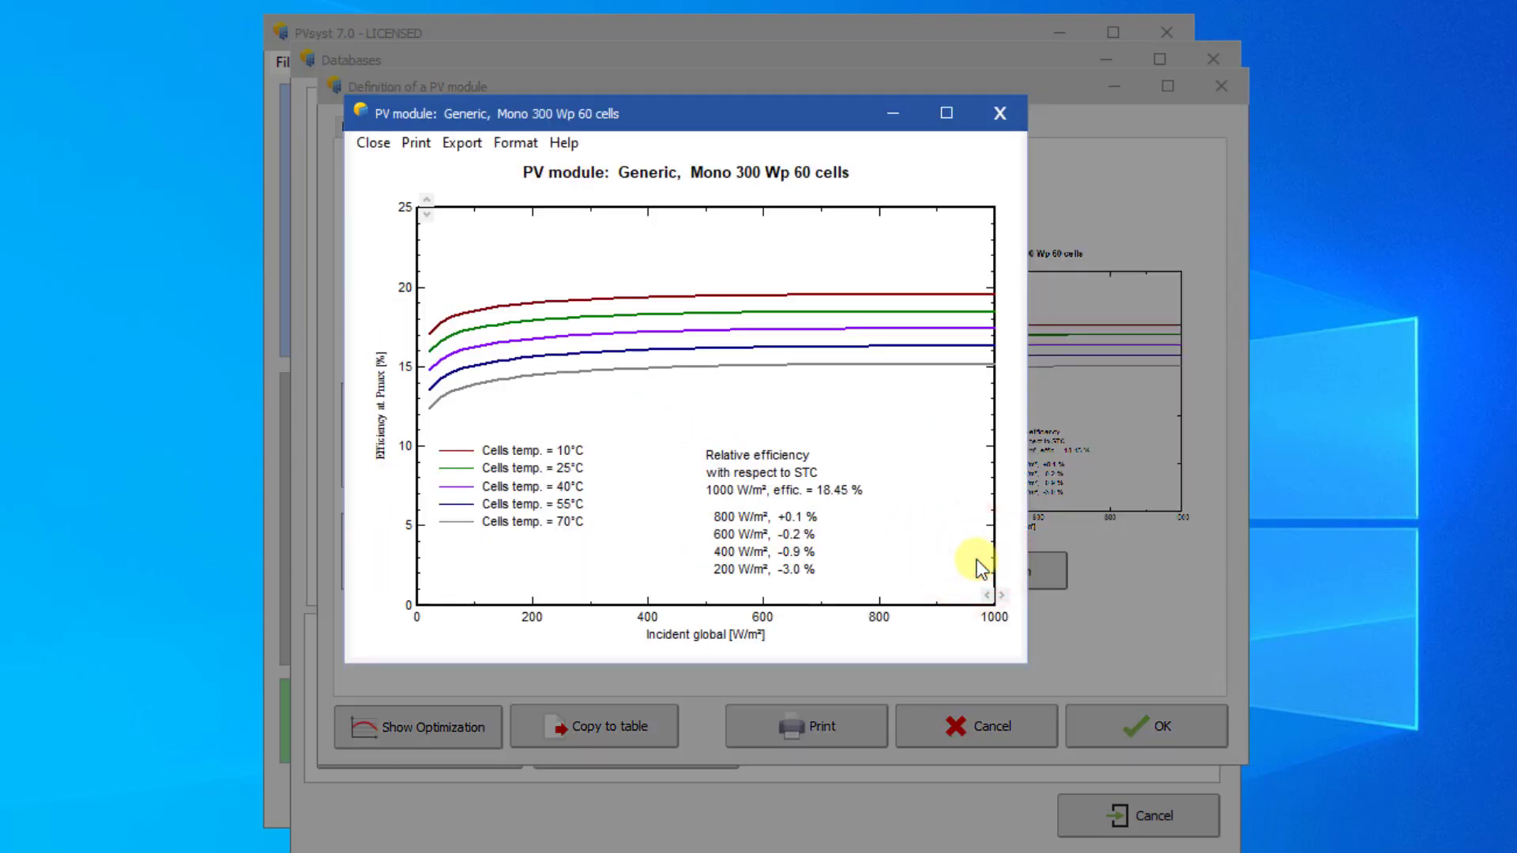
{"action": "left_click", "coordinate": [375, 144]}
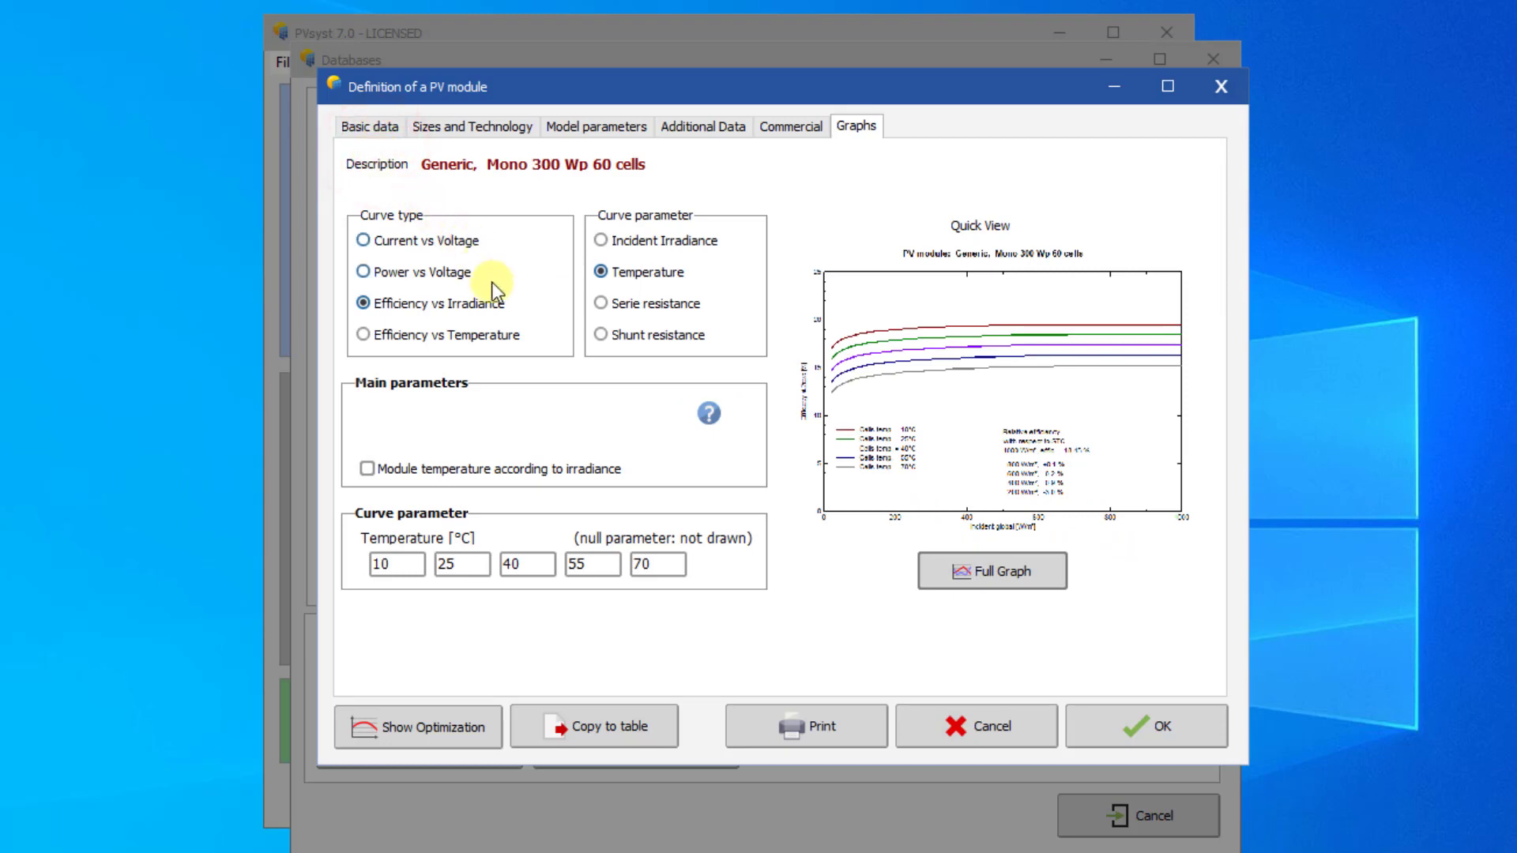
- Confirm the Mono 300 Wp 60 cells definition, prompting to save Generic_Mono_300W.PAN
{"action": "left_click", "coordinate": [1127, 711]}
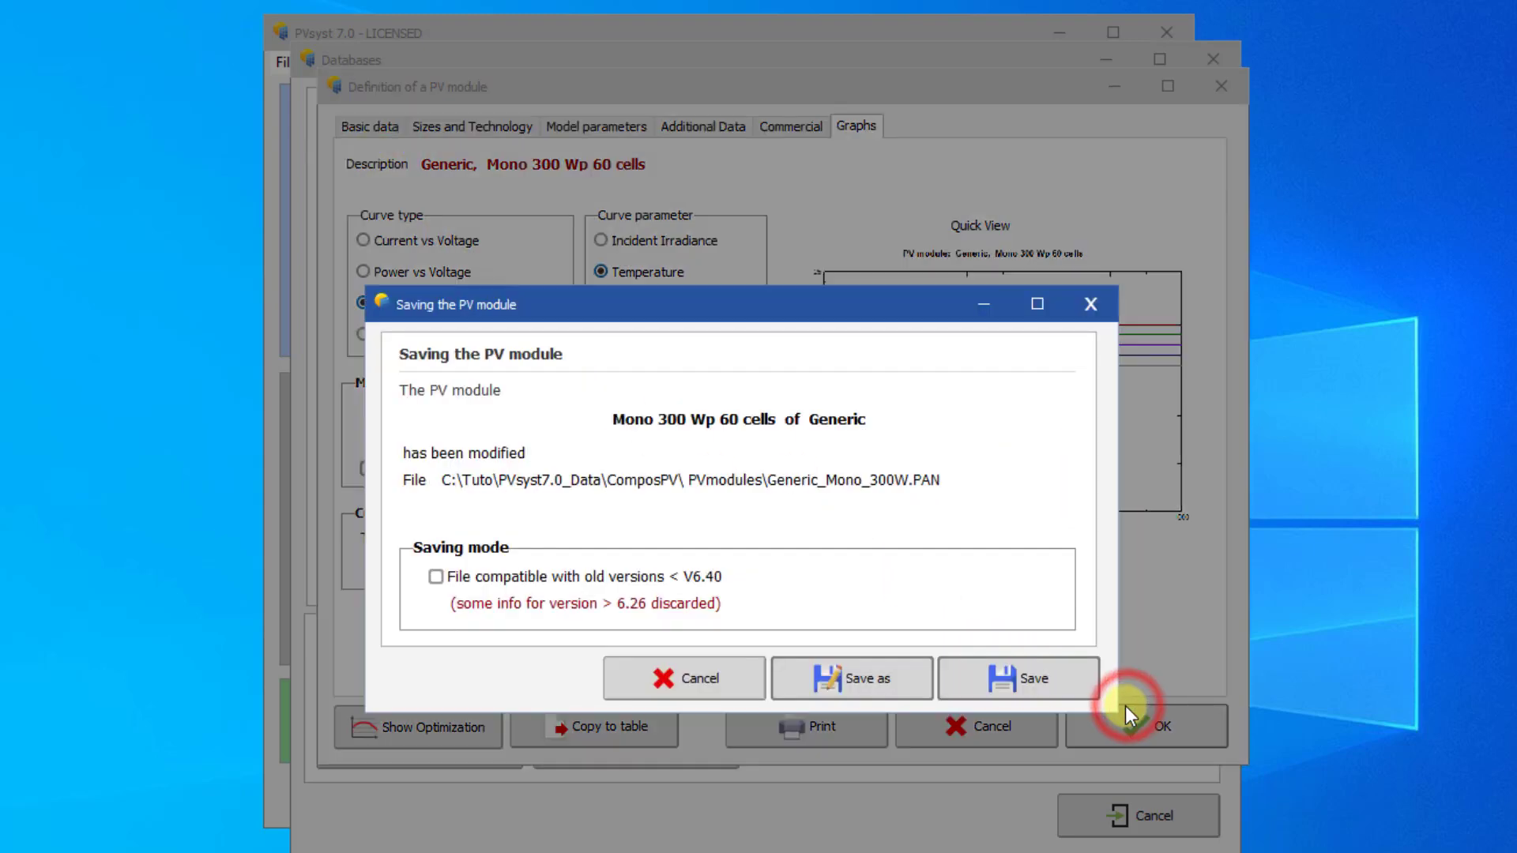